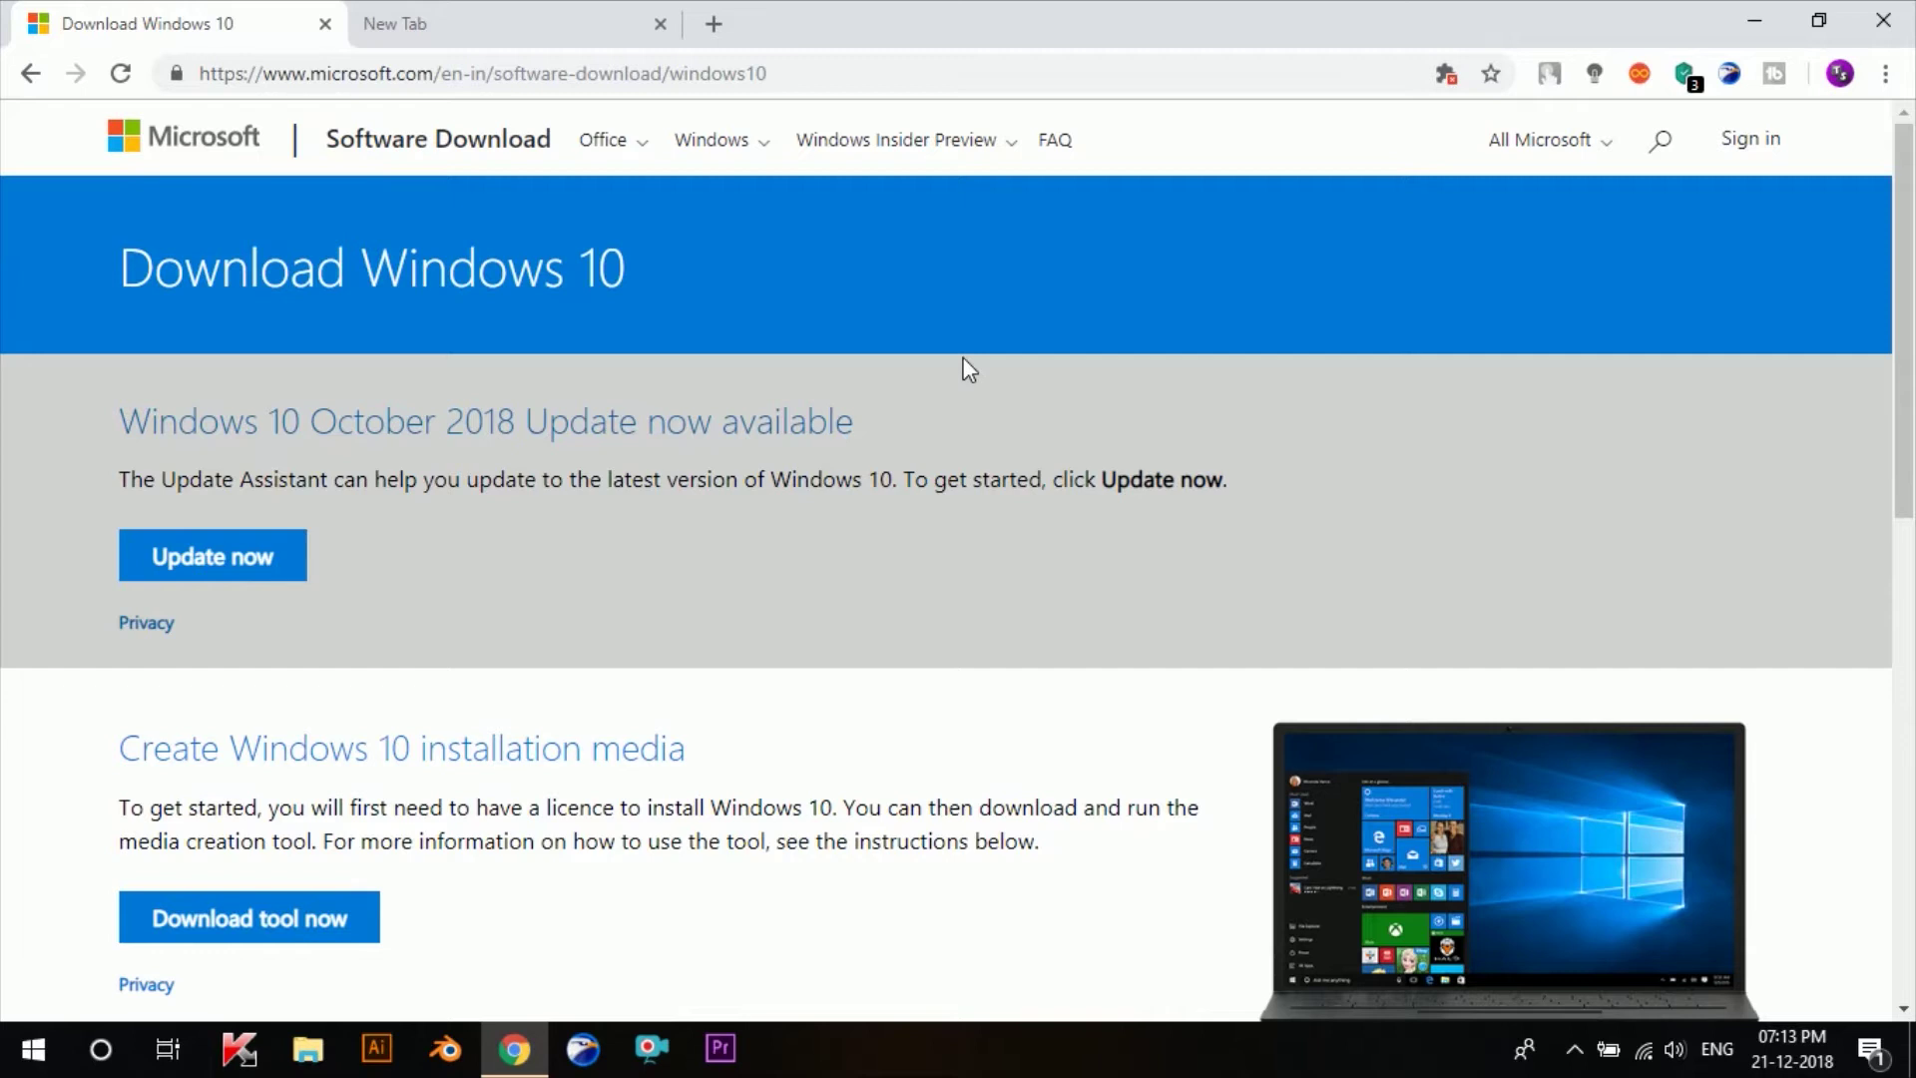
Step: Start downloading the Windows 10 media creation tool from Microsoft's Download Windows 10 page
{"action": "scroll", "coordinate": [968, 369], "scroll_direction": "down", "scroll_amount": 1}
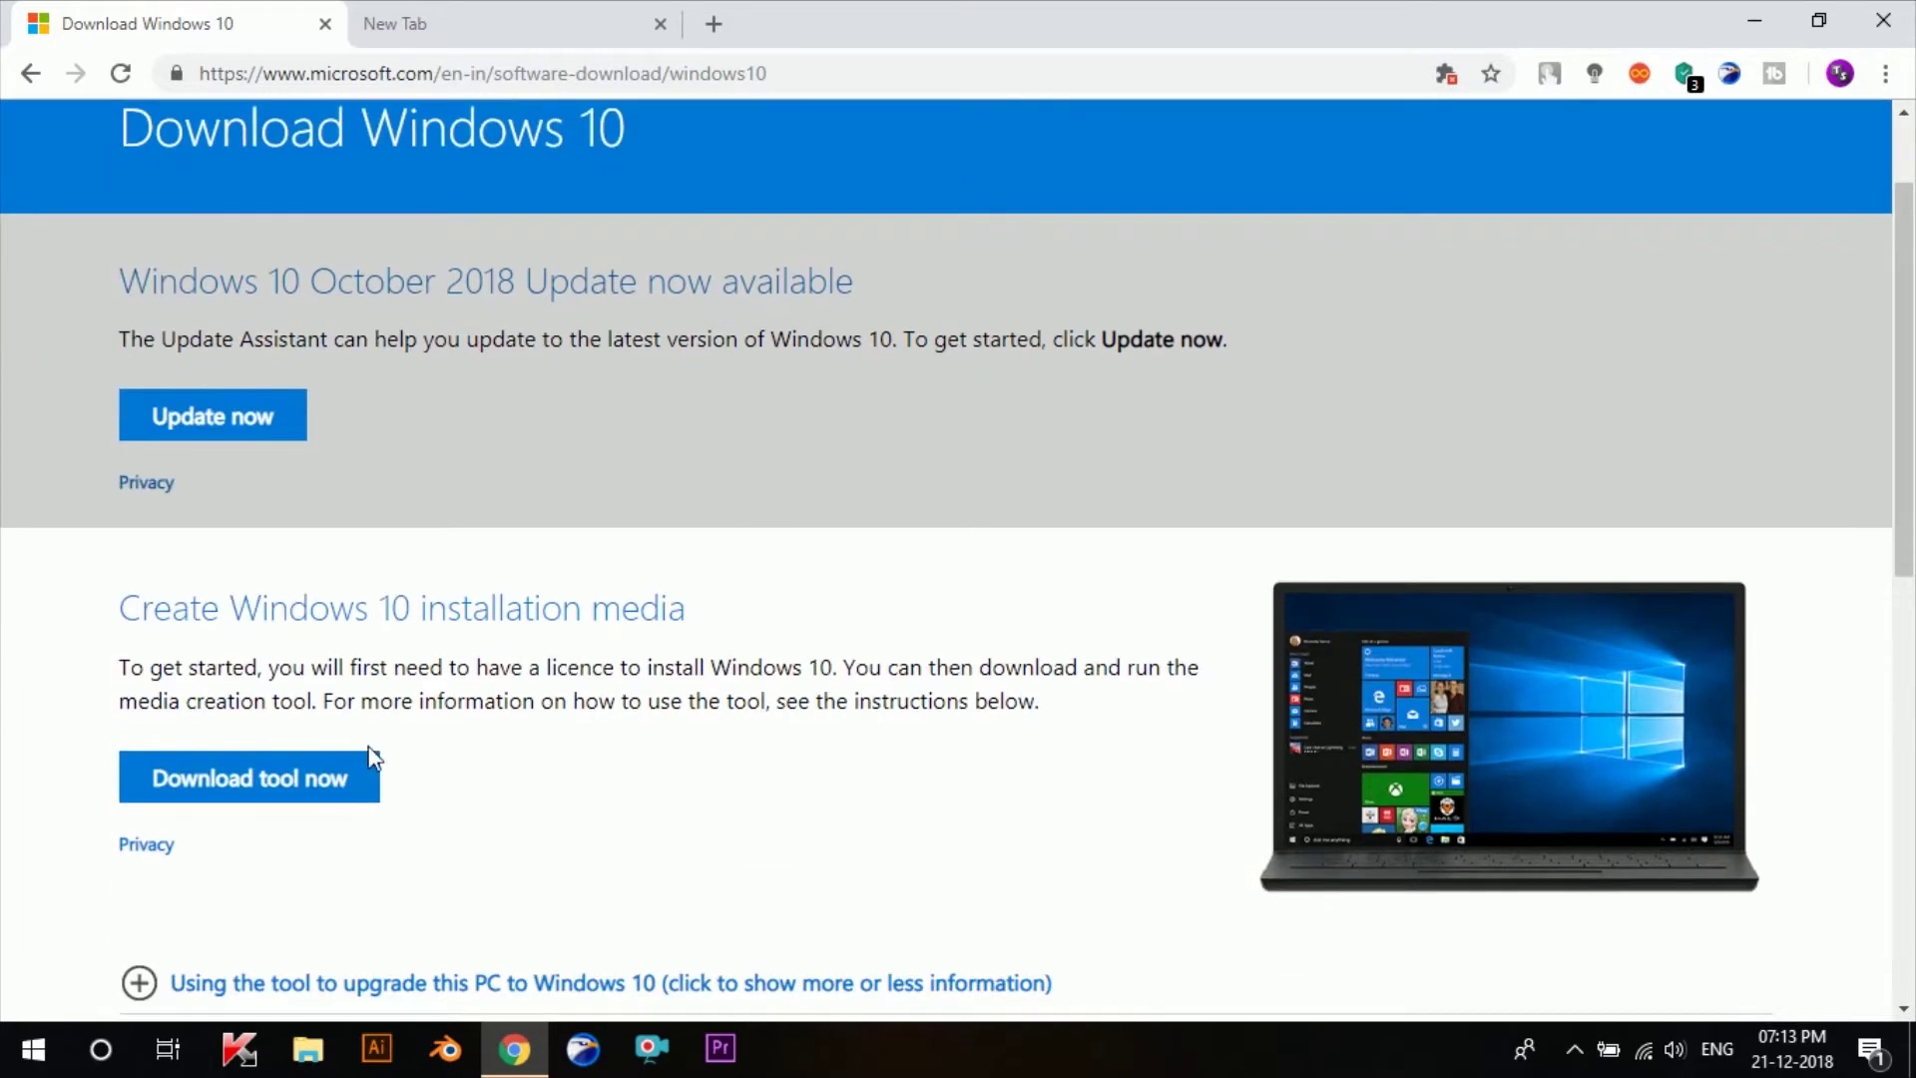
{"action": "left_click", "coordinate": [334, 798]}
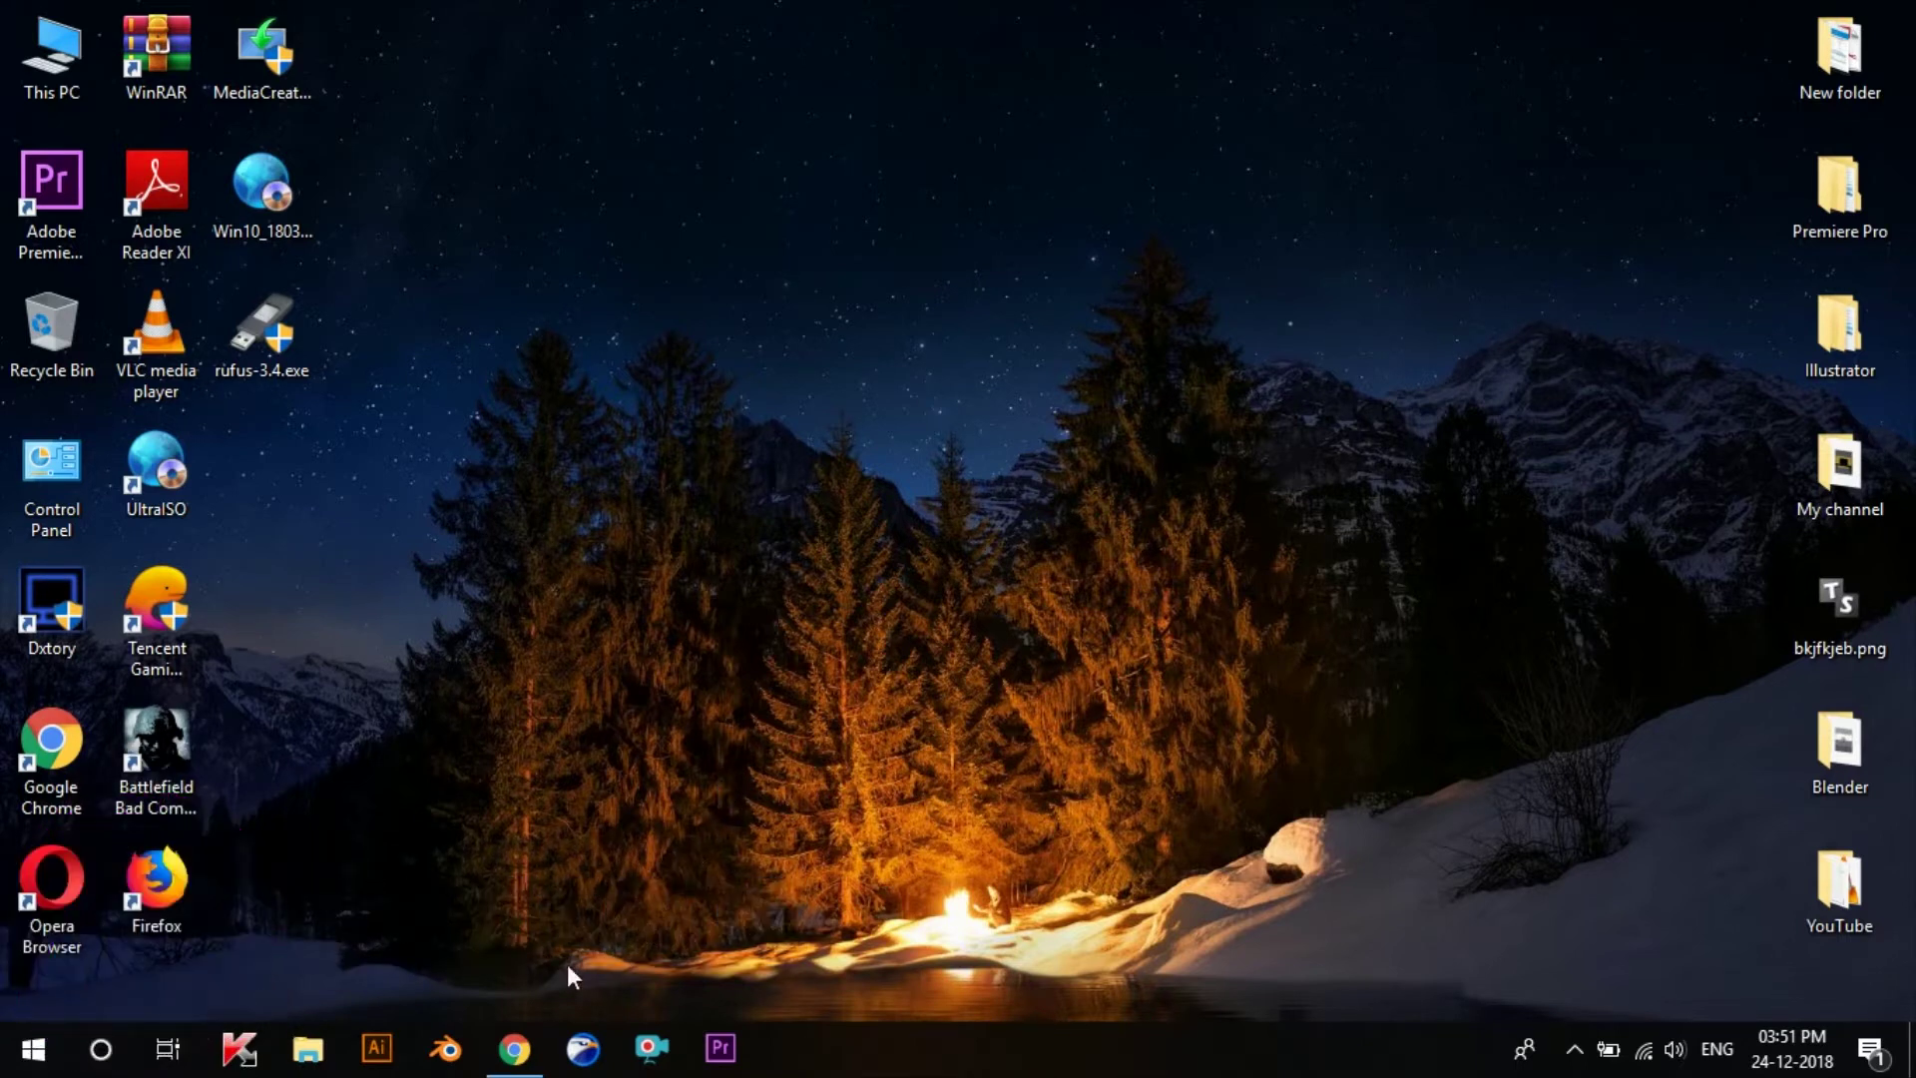
Step: Scroll the rufus.ie page down to the Rufus 3.4 download links, then close Chrome
{"action": "left_click", "coordinate": [513, 1048]}
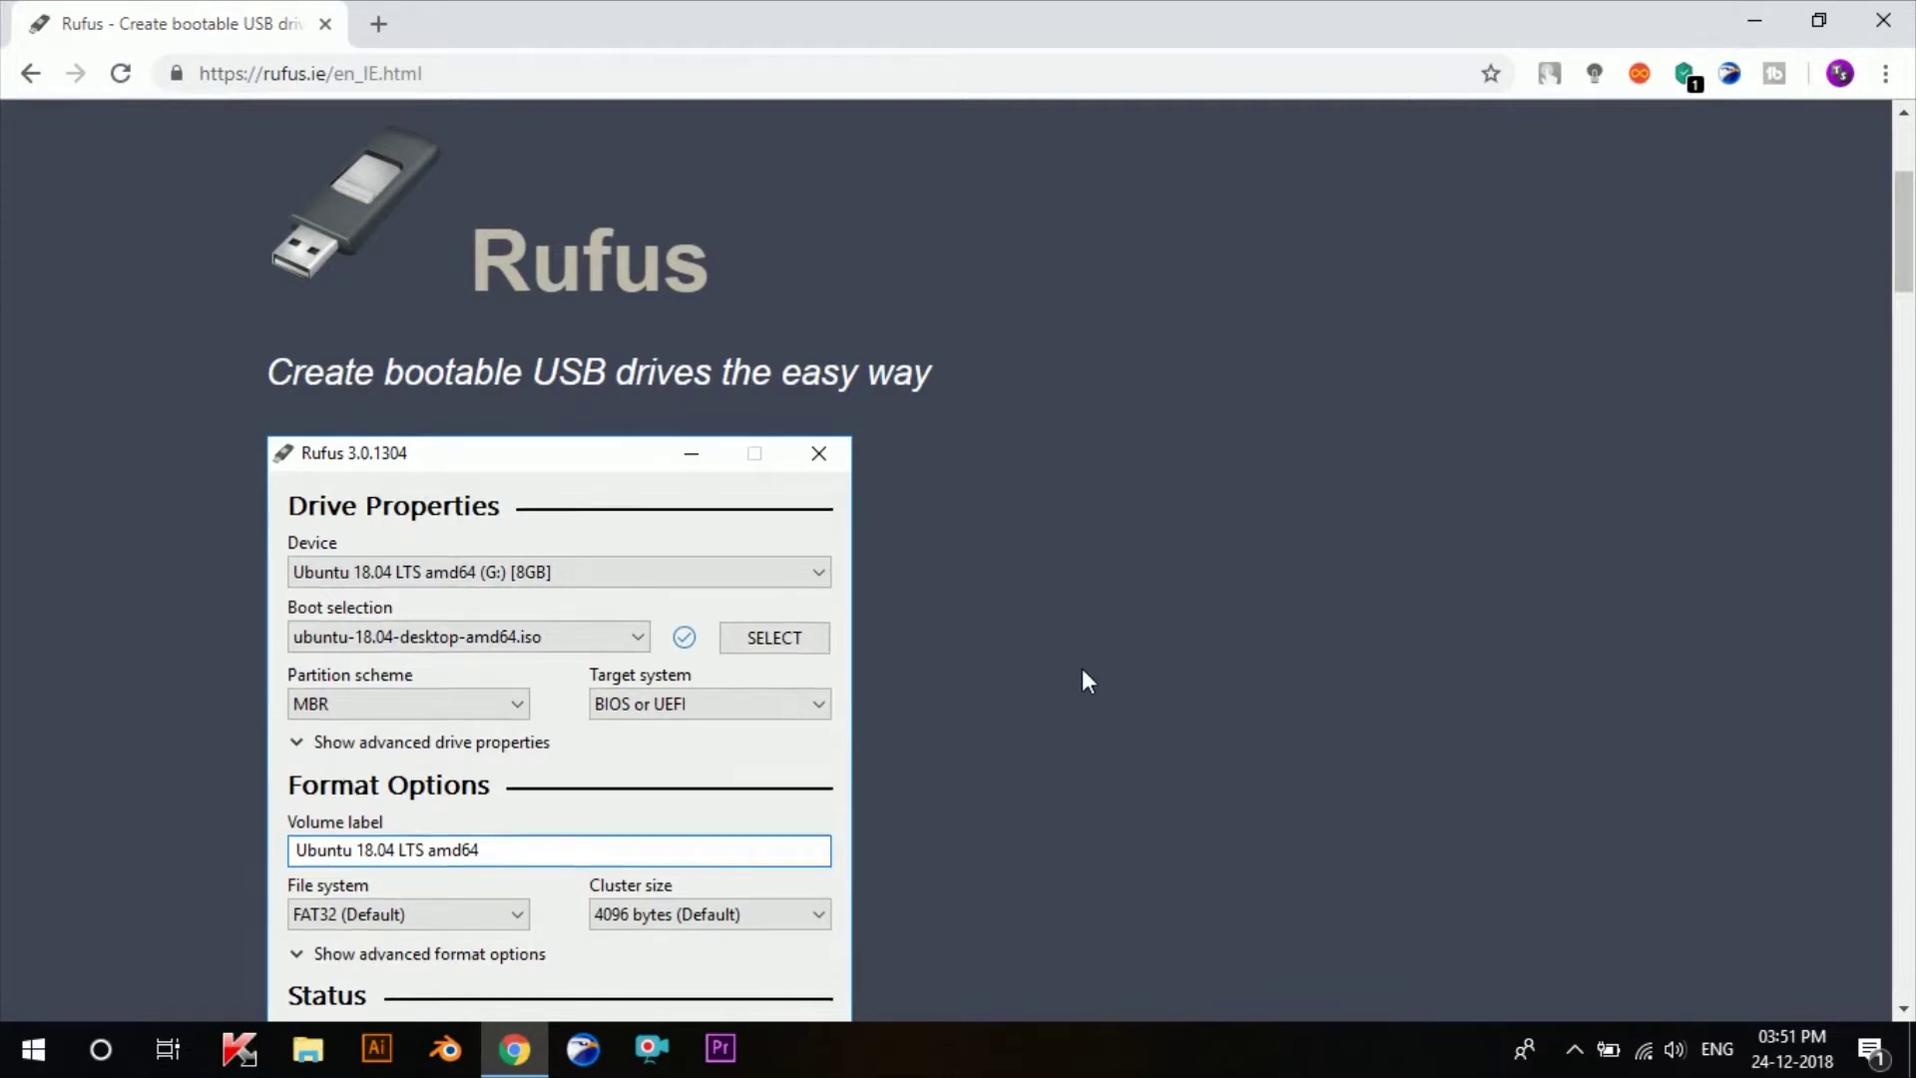
{"action": "scroll", "coordinate": [1083, 674], "scroll_direction": "down", "scroll_amount": 4}
{"action": "scroll", "coordinate": [1081, 673], "scroll_direction": "down", "scroll_amount": 7}
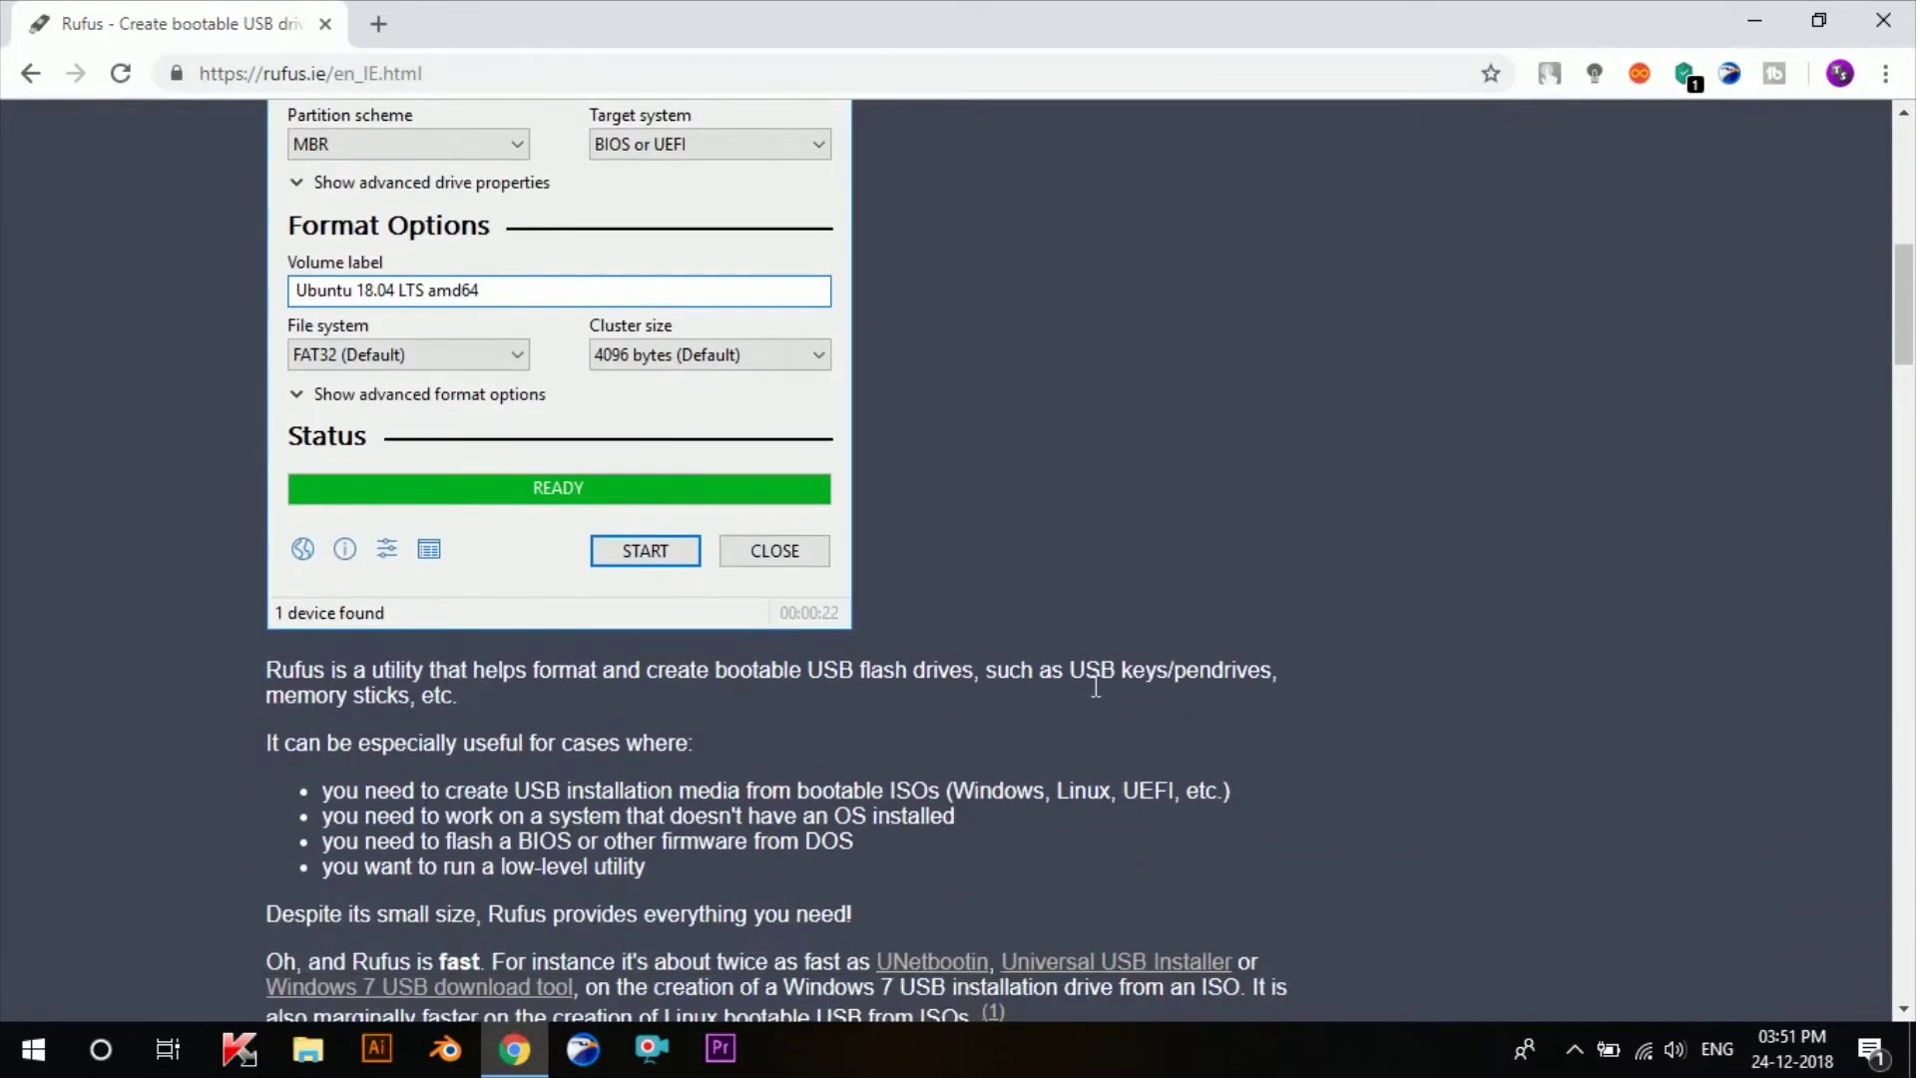
{"action": "scroll", "coordinate": [1075, 689], "scroll_direction": "down", "scroll_amount": 1}
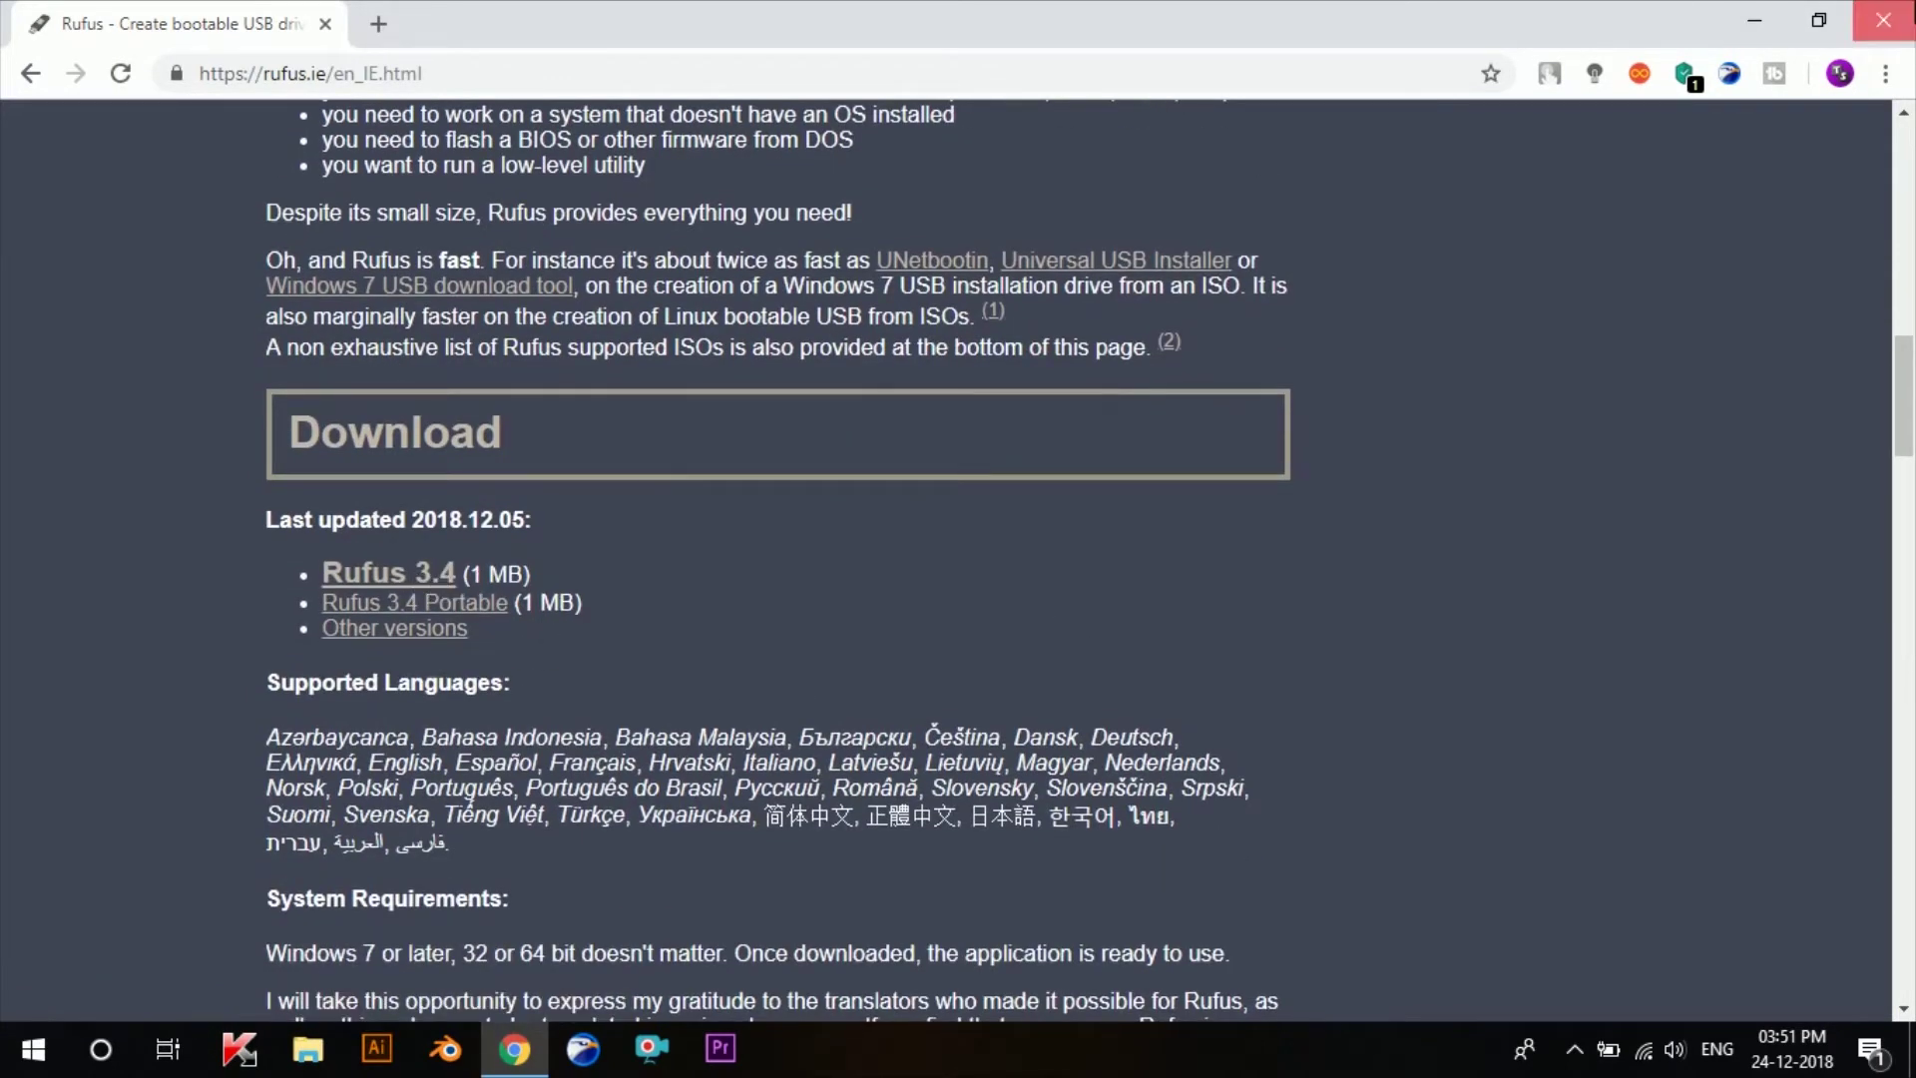
{"action": "left_click", "coordinate": [1883, 20]}
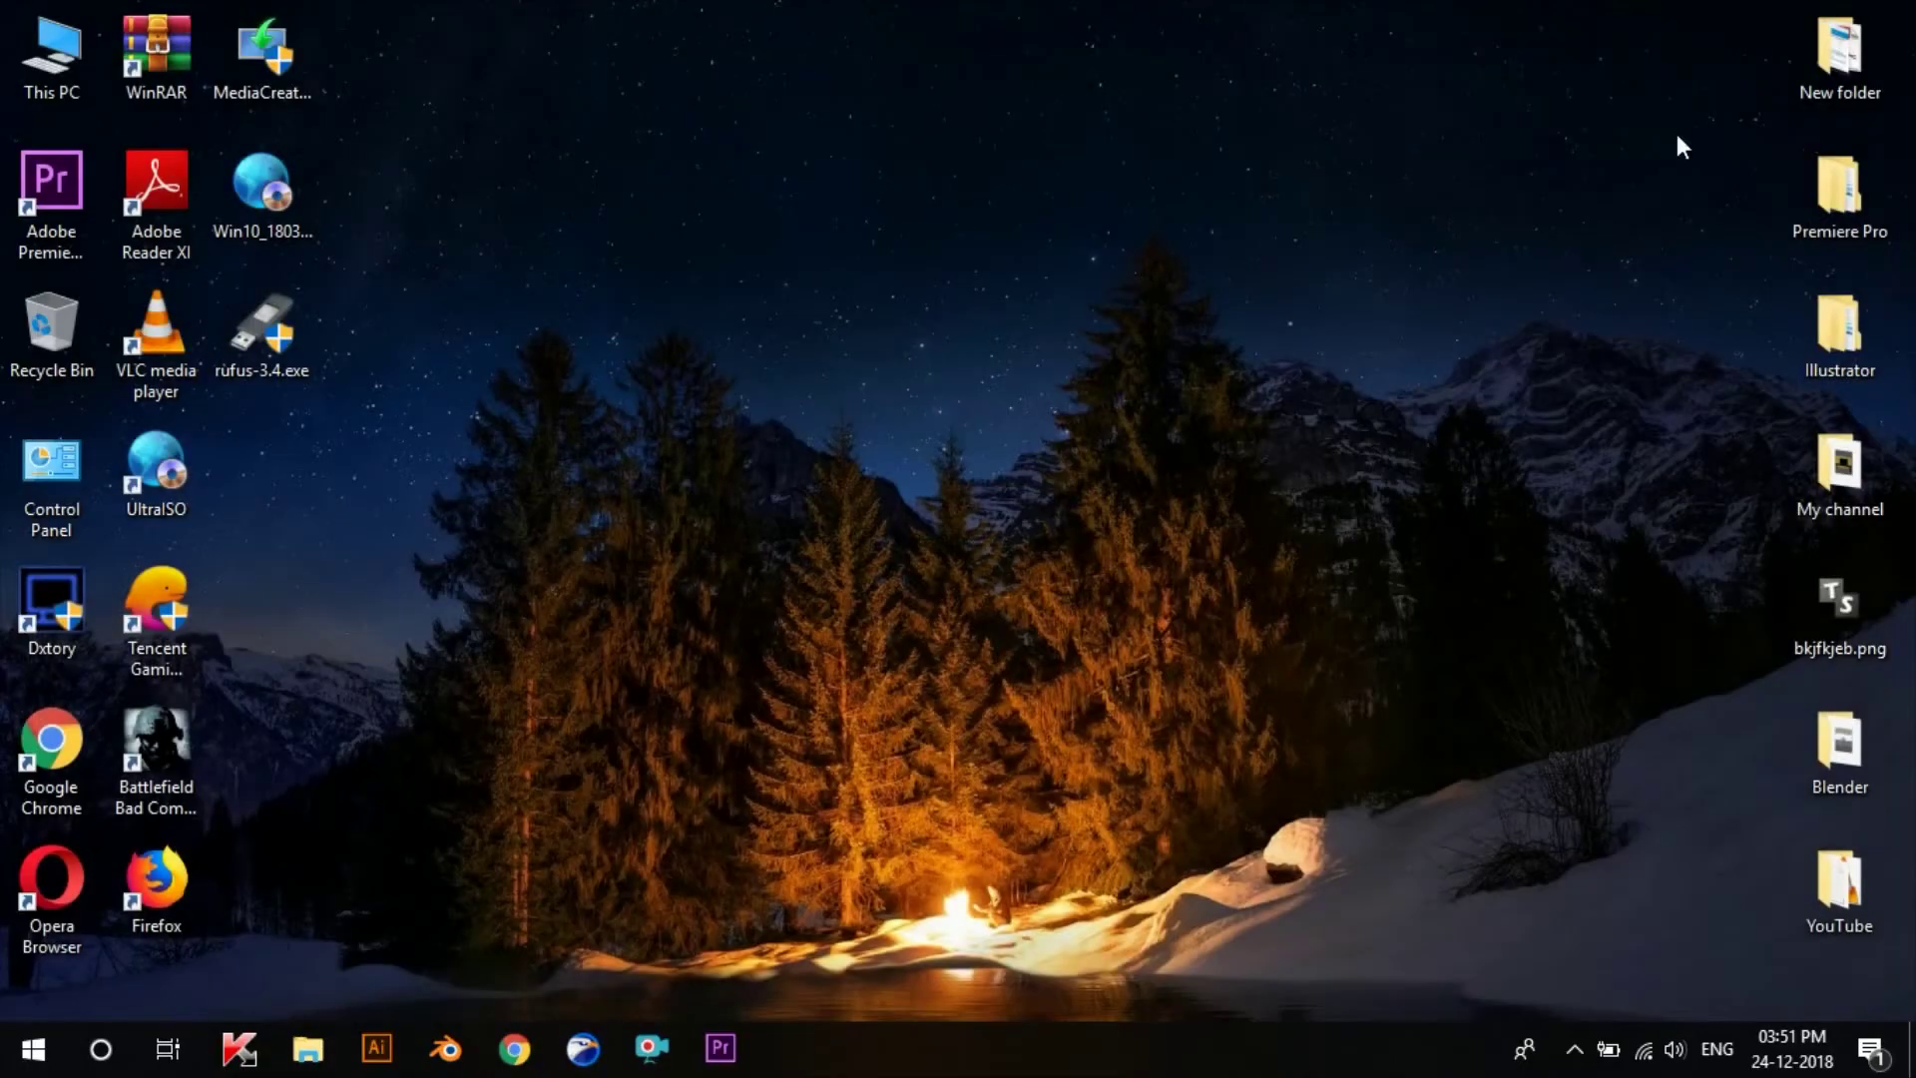
Step: Launch rufus-3.4.exe and open This PC to view the USB (I:) drive
{"action": "double_click", "coordinate": [276, 344]}
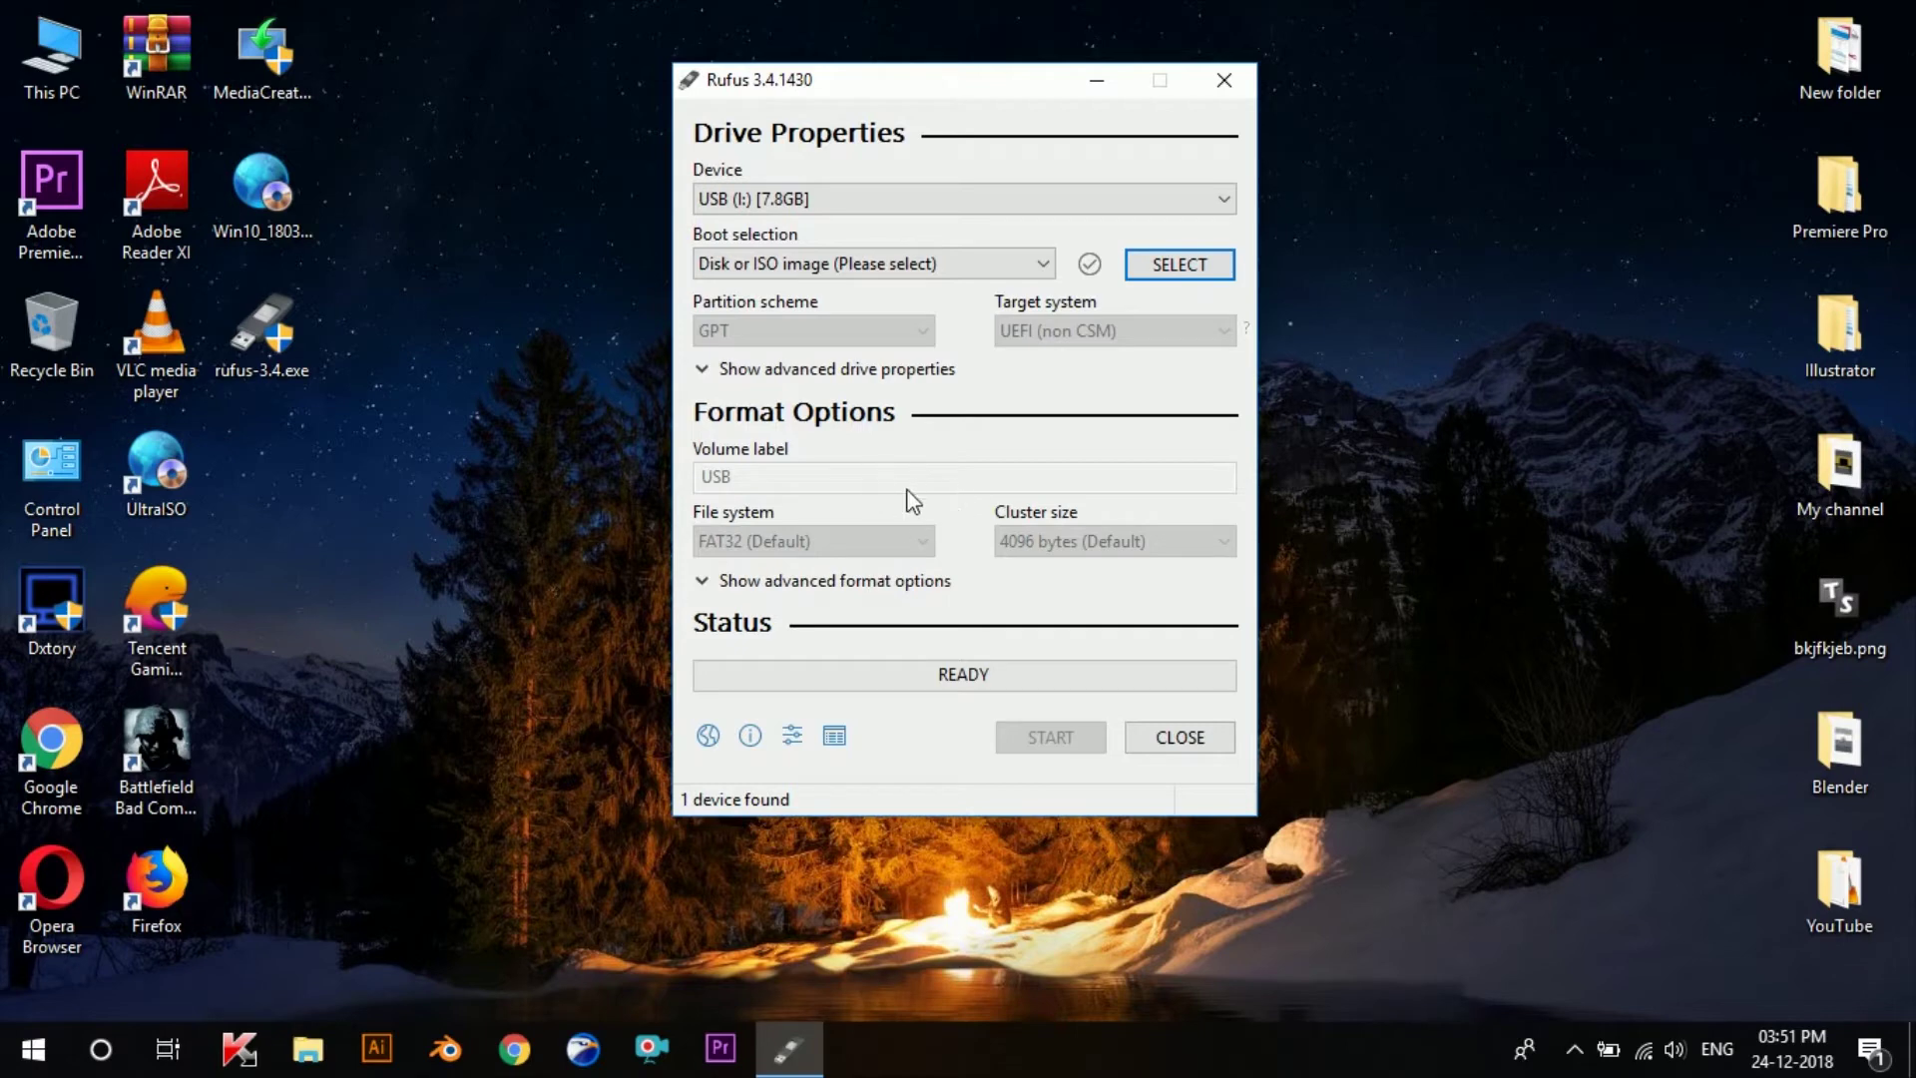
{"action": "double_click", "coordinate": [18, 42]}
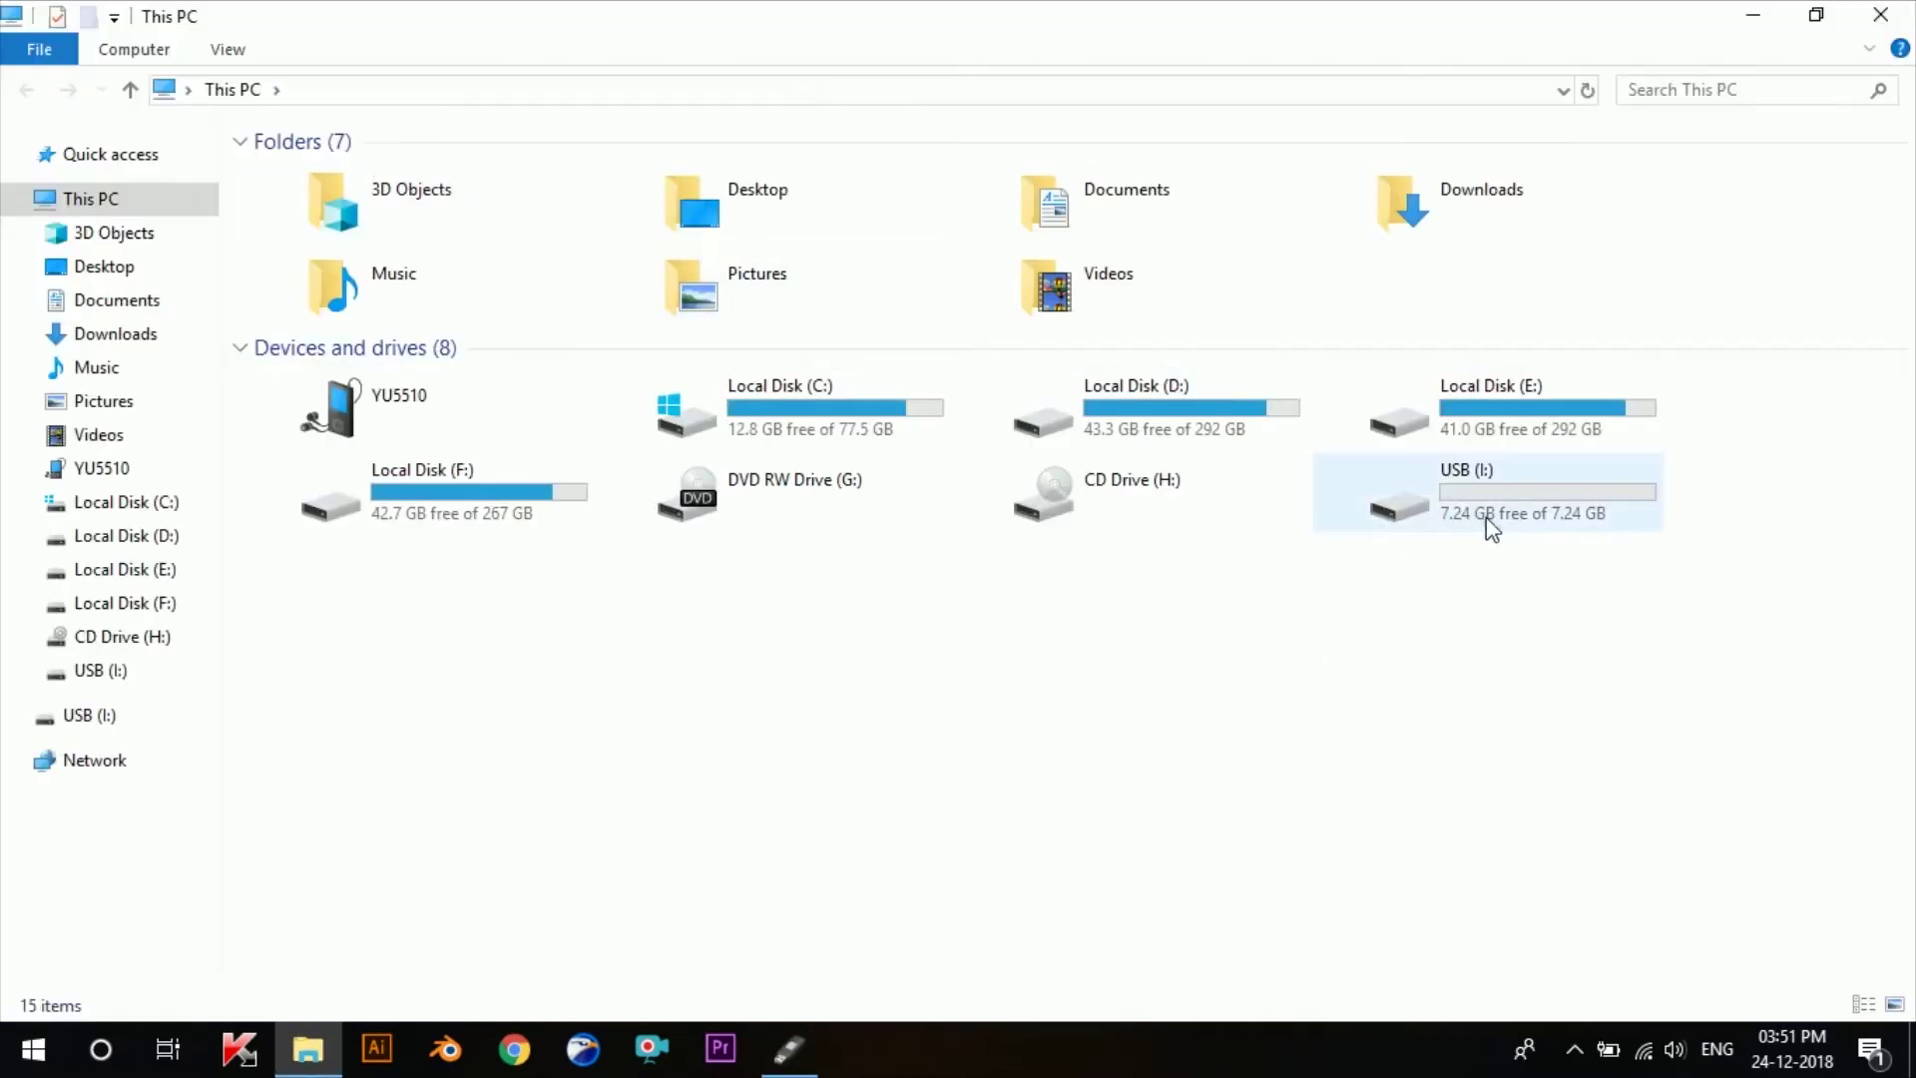
Step: Quick-format USB (I:) as FAT32 with volume label USB from This PC
{"action": "left_click", "coordinate": [1465, 502]}
{"action": "right_click", "coordinate": [1465, 502]}
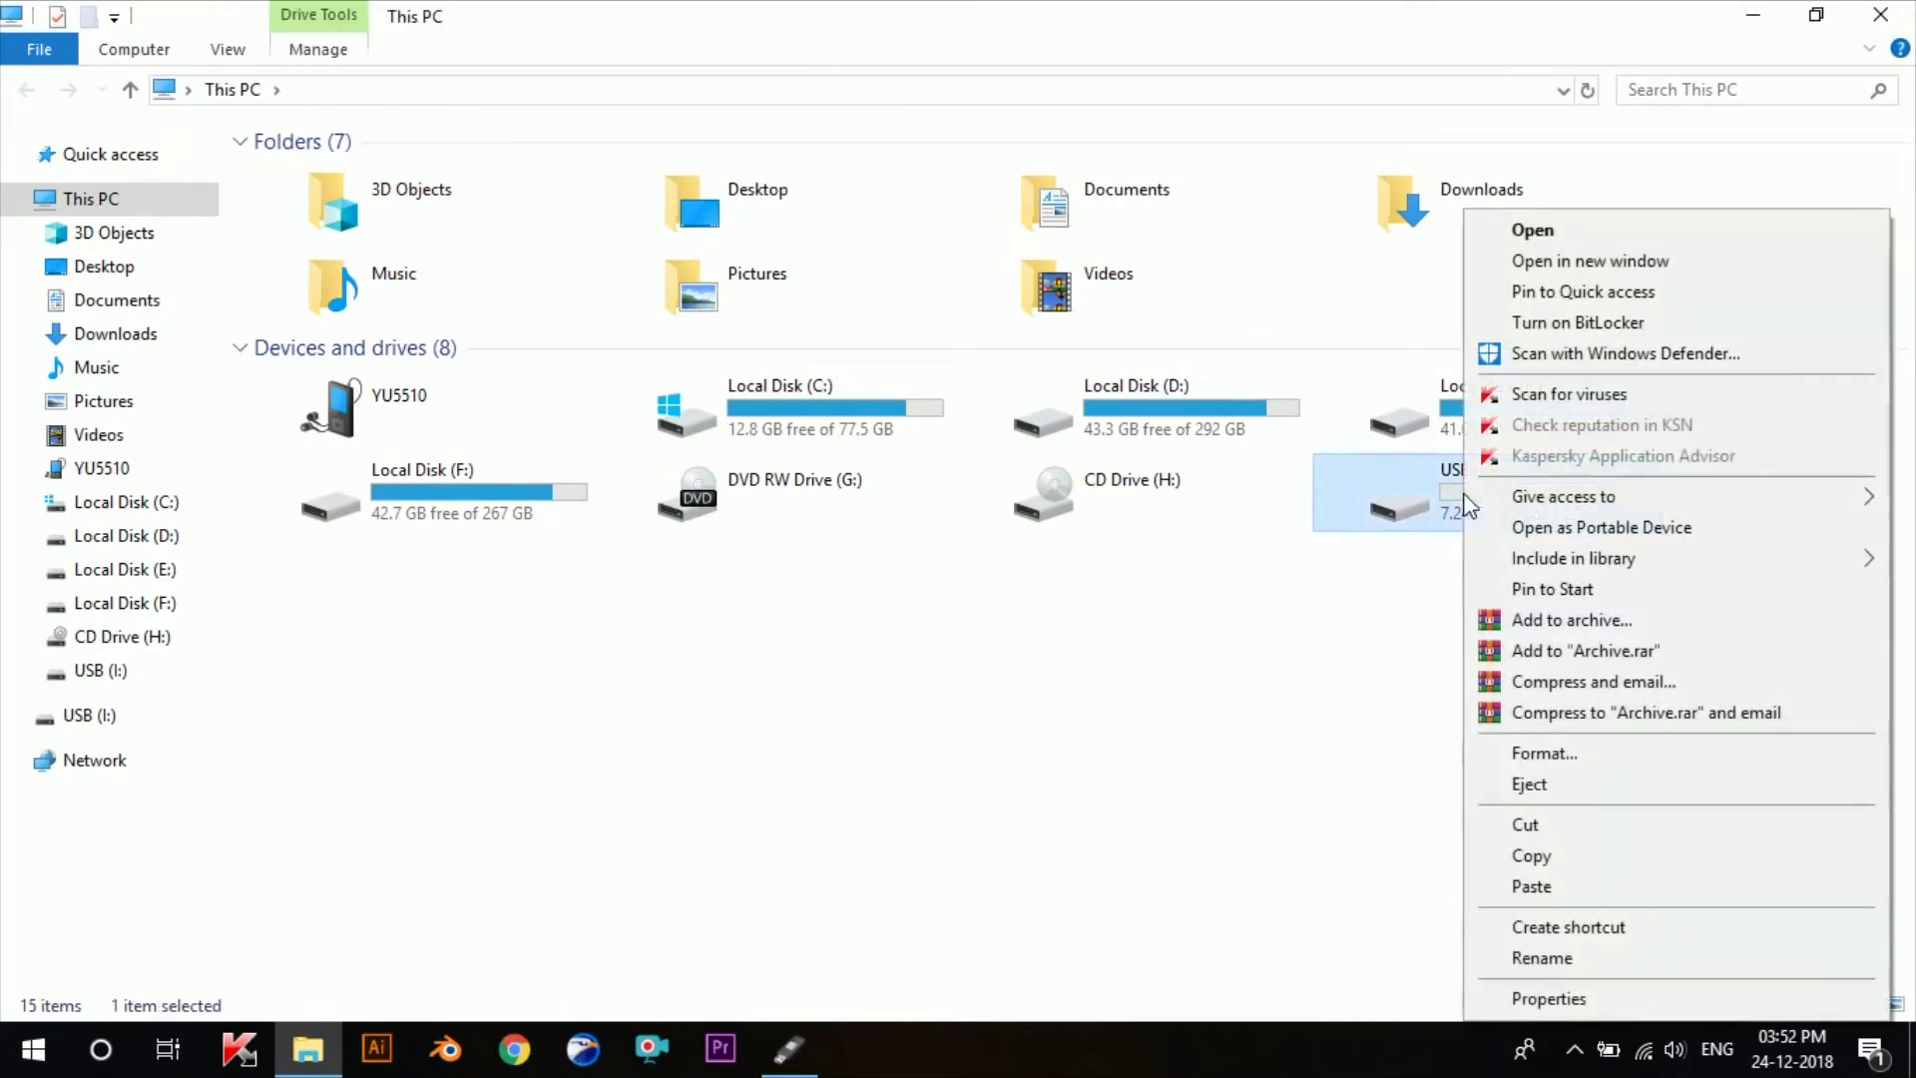
{"action": "left_click", "coordinate": [1549, 755]}
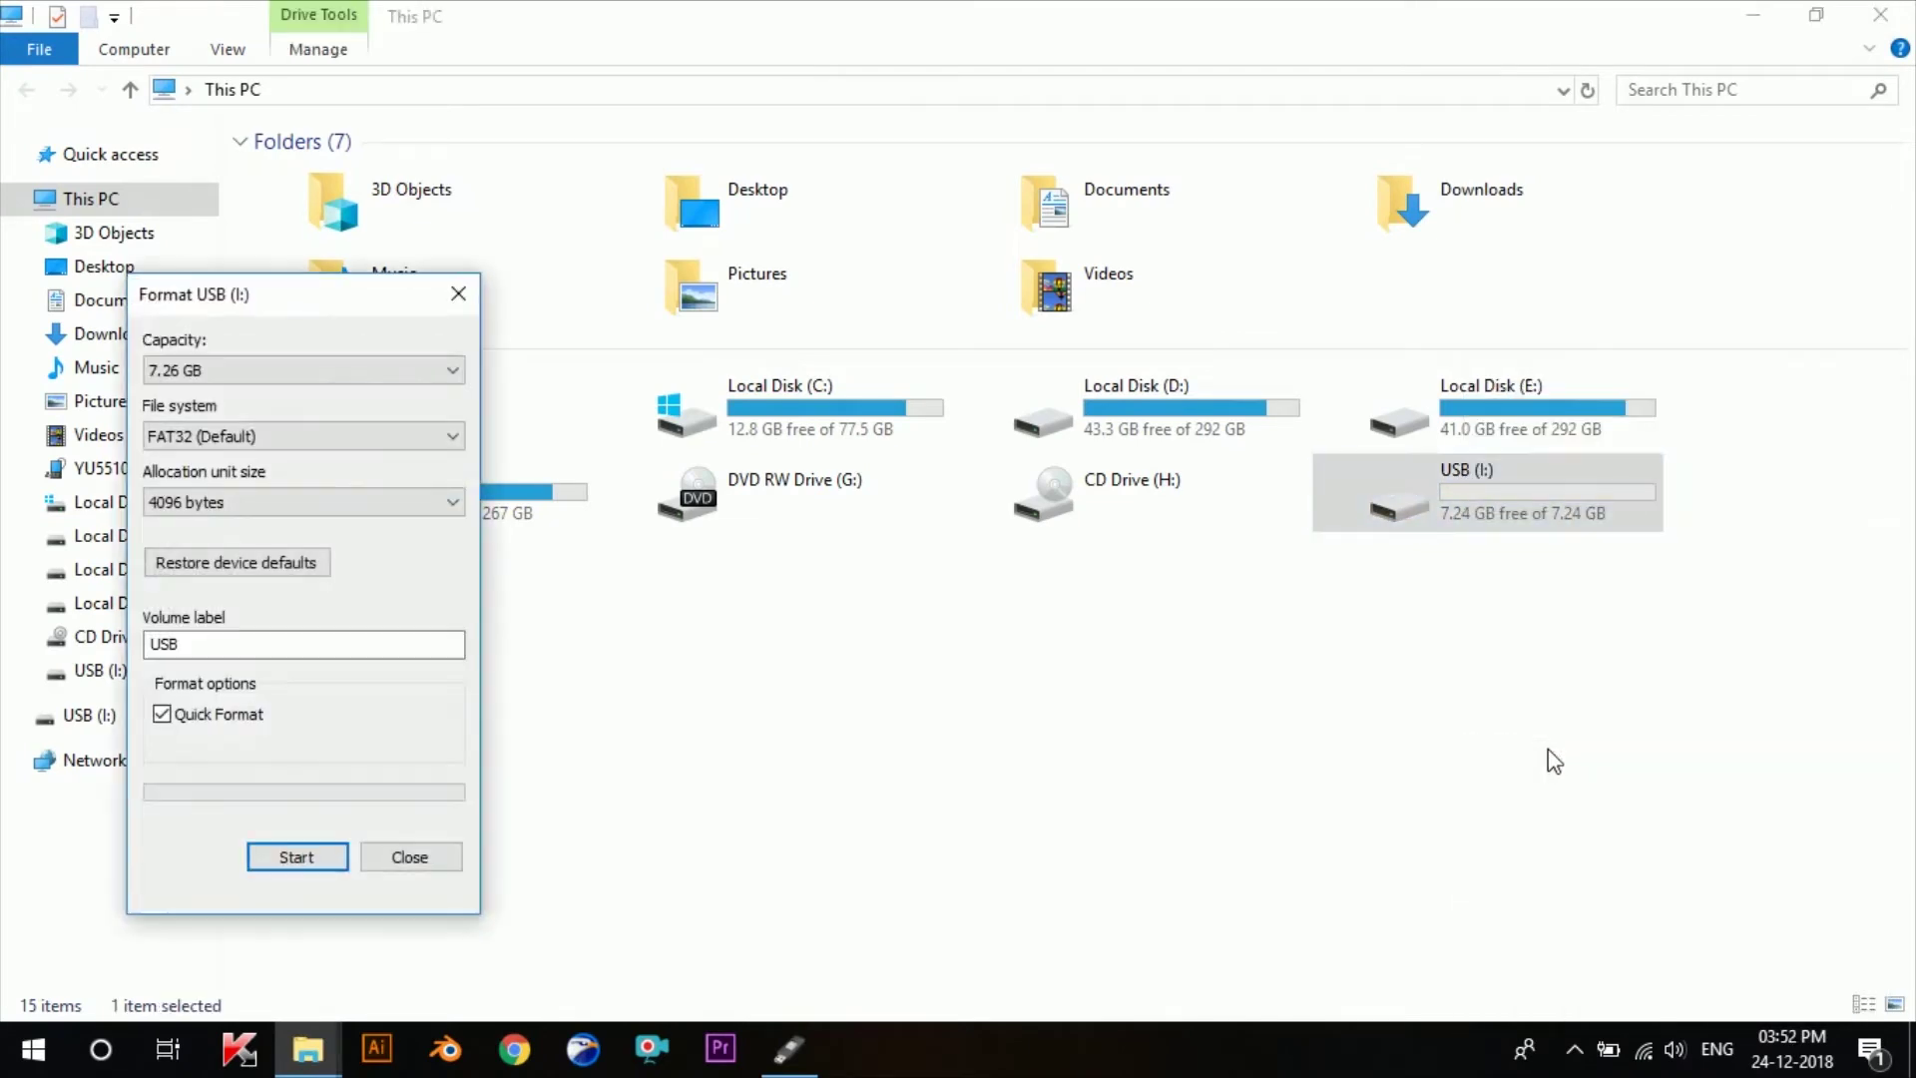
{"action": "left_click", "coordinate": [218, 436]}
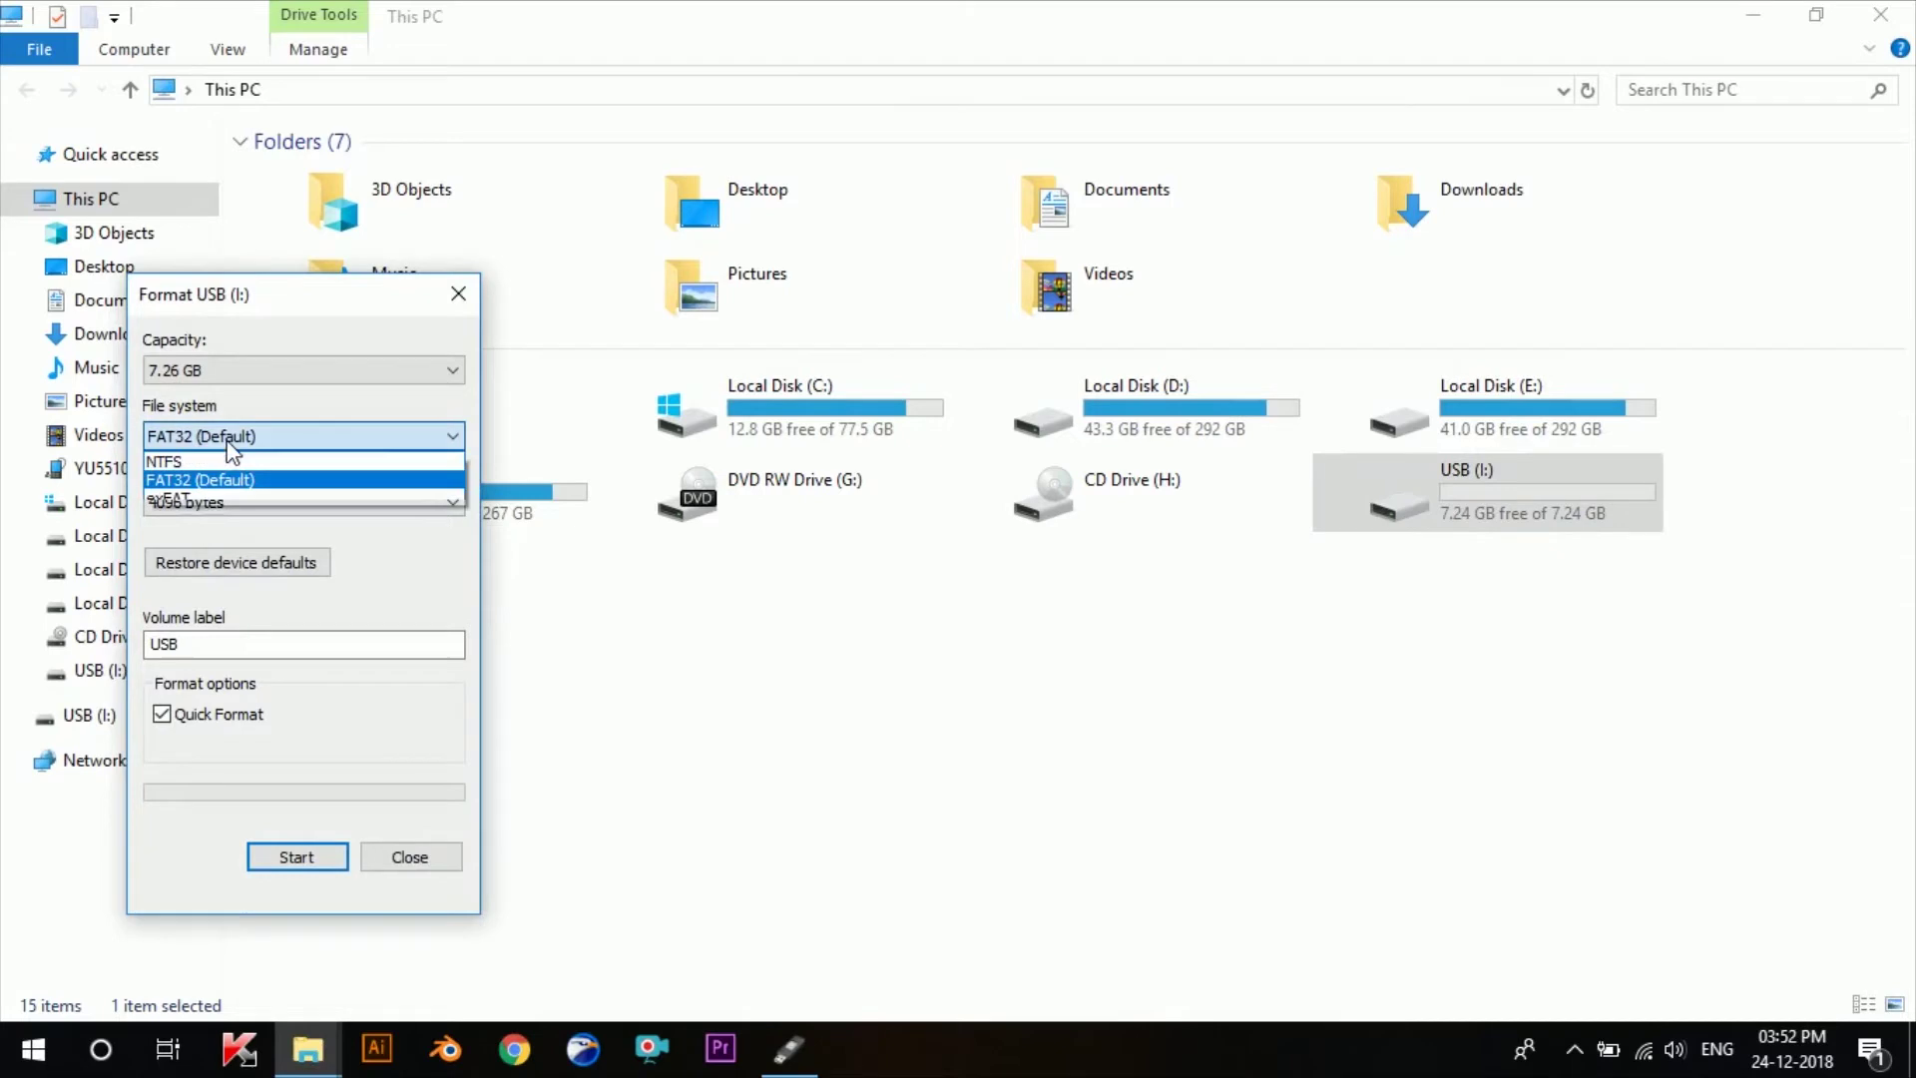
{"action": "left_click", "coordinate": [191, 480]}
{"action": "left_click", "coordinate": [308, 862]}
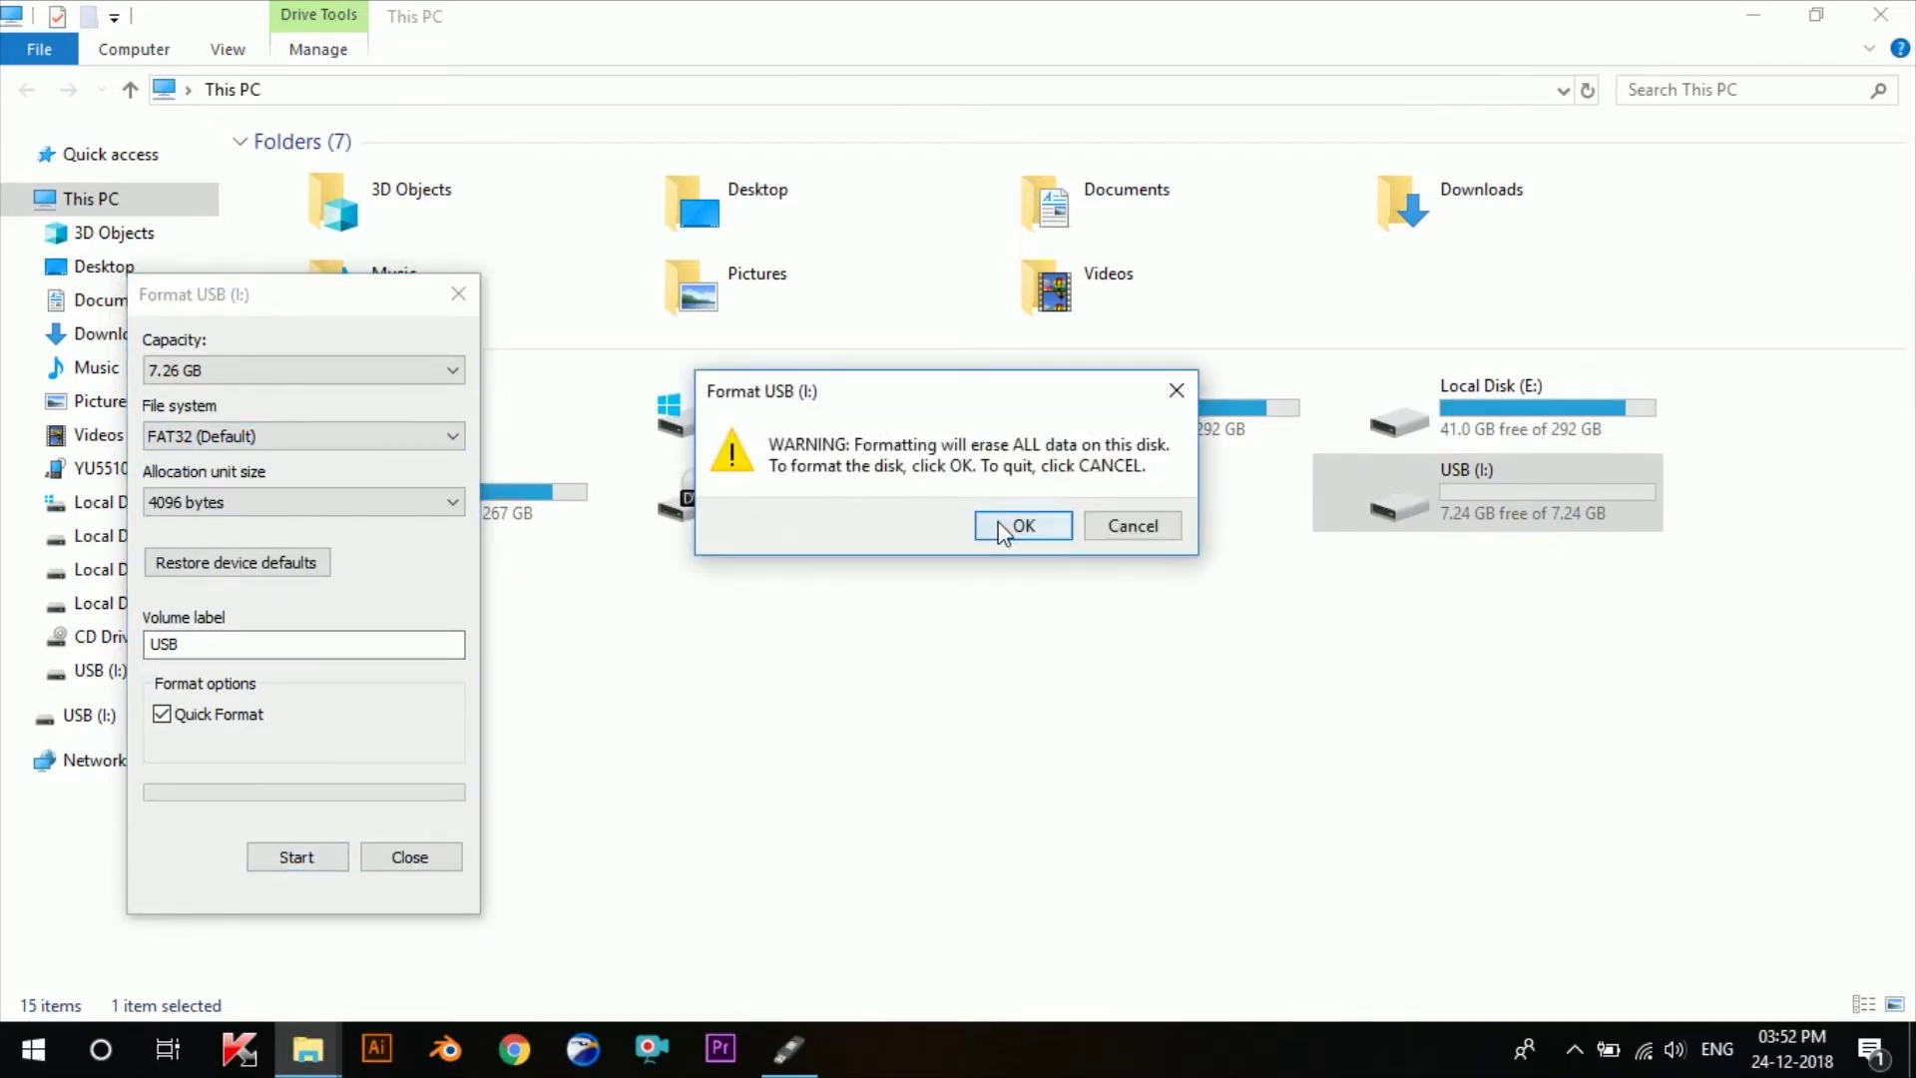
{"action": "left_click", "coordinate": [1002, 530]}
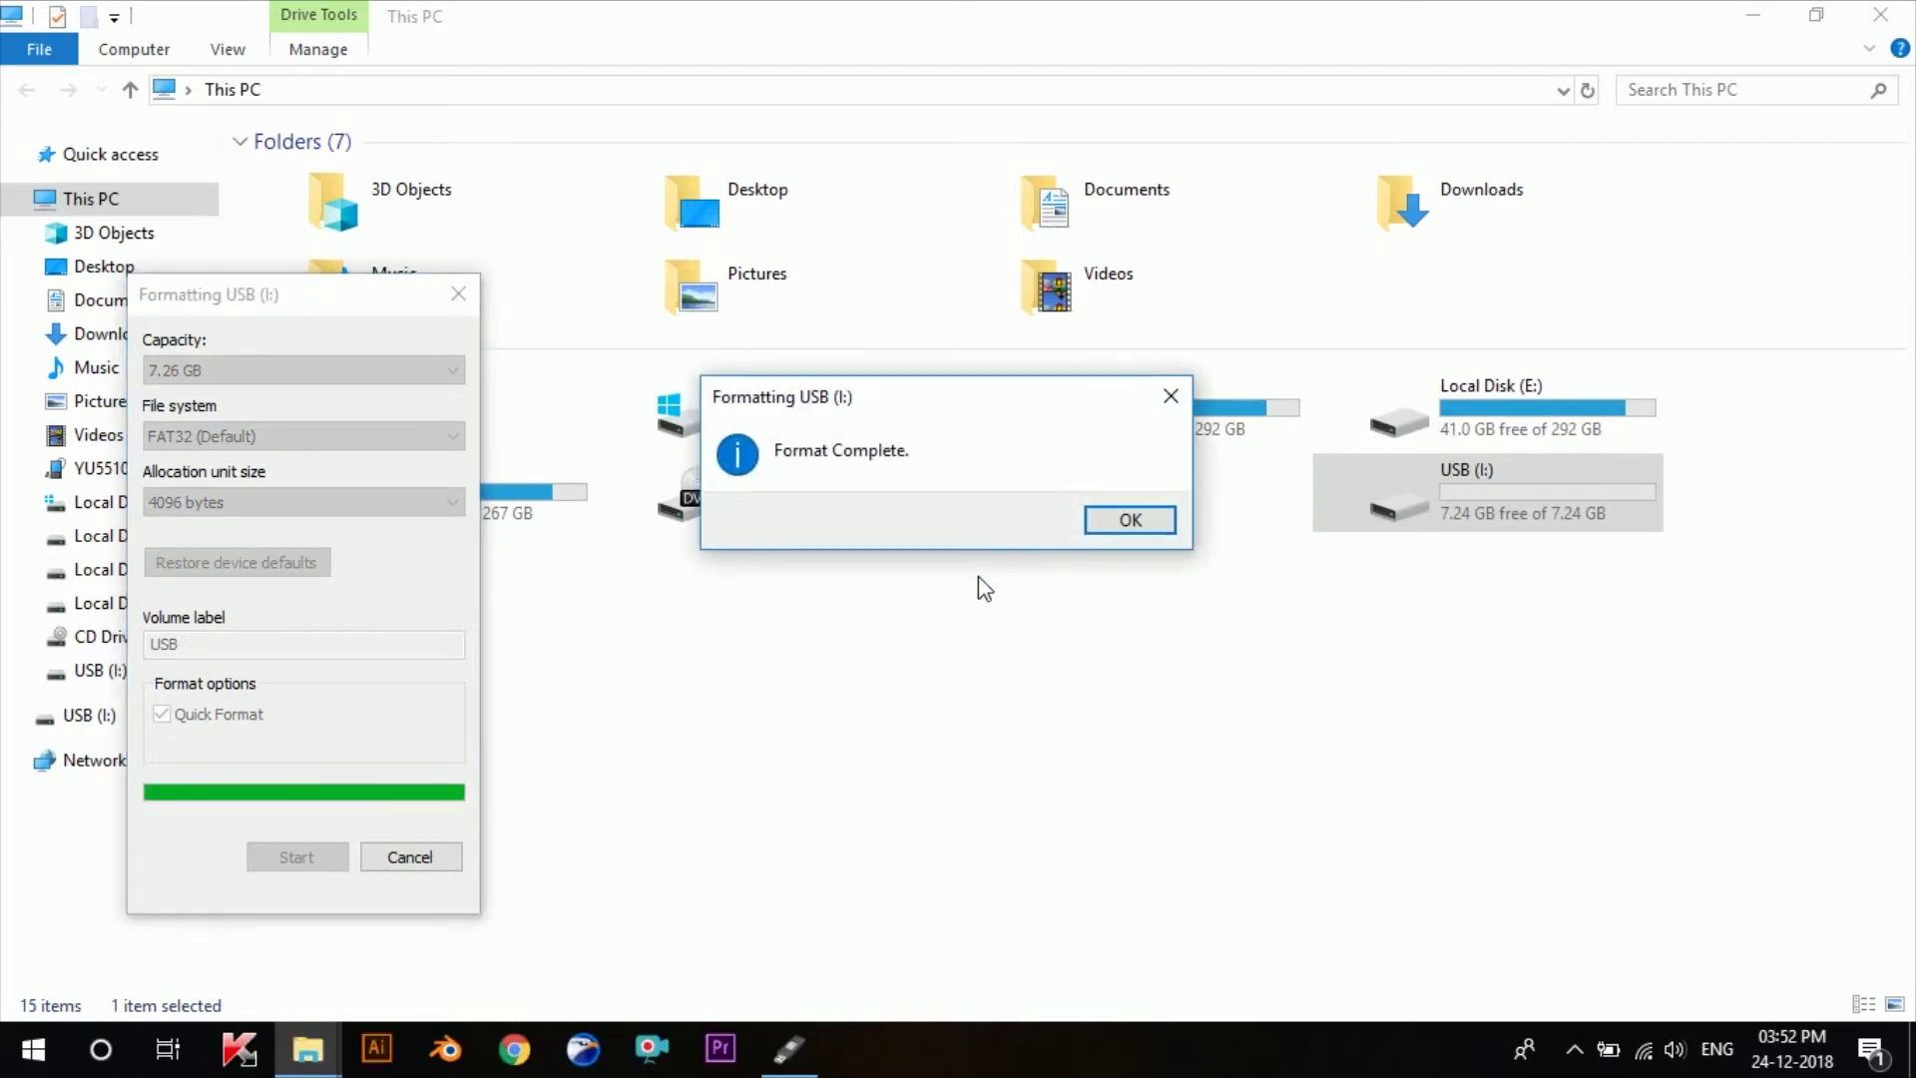
{"action": "left_click", "coordinate": [1101, 523]}
{"action": "left_click", "coordinate": [454, 864]}
Step: Load Win10_1803_English_x64.iso from the Desktop as Rufus's boot image and keep GPT partitioning
{"action": "key", "text": "alt+F4"}
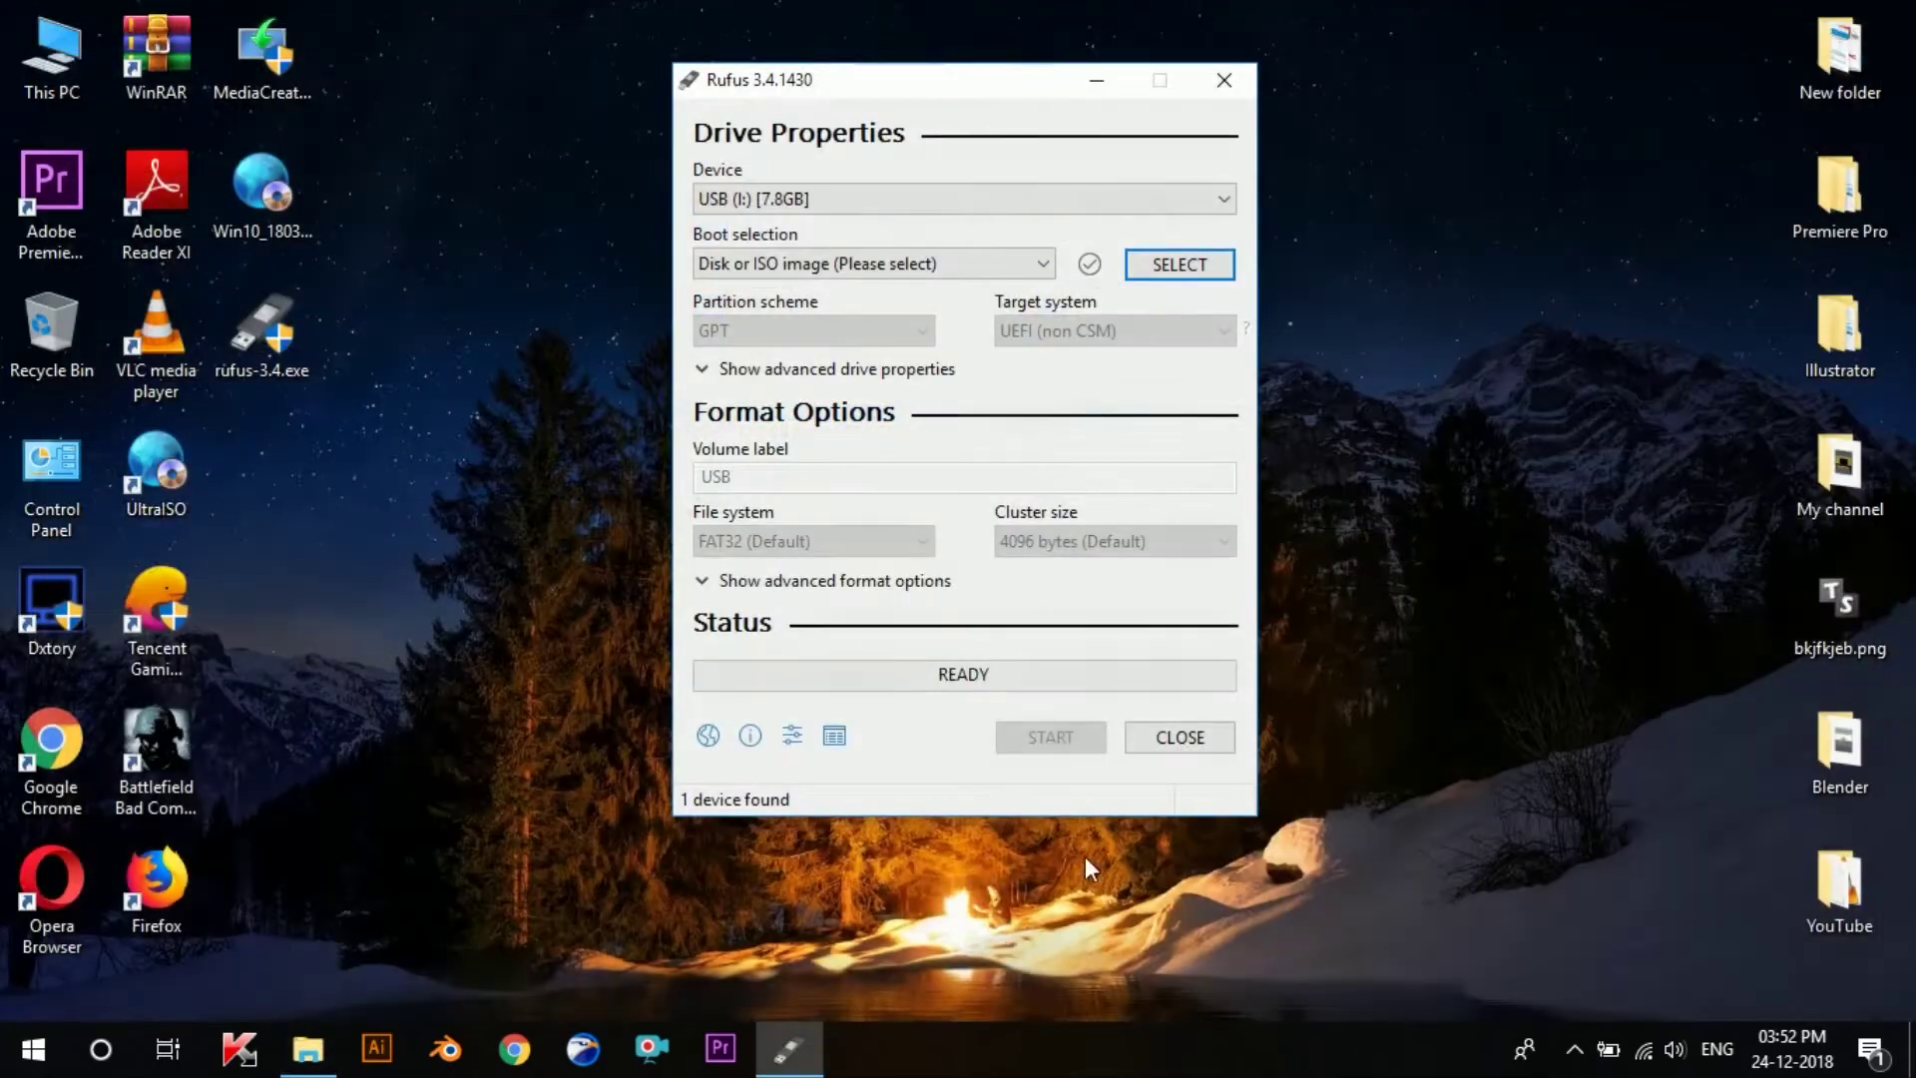
{"action": "left_click_drag", "start_coordinate": [971, 73], "coordinate": [967, 94]}
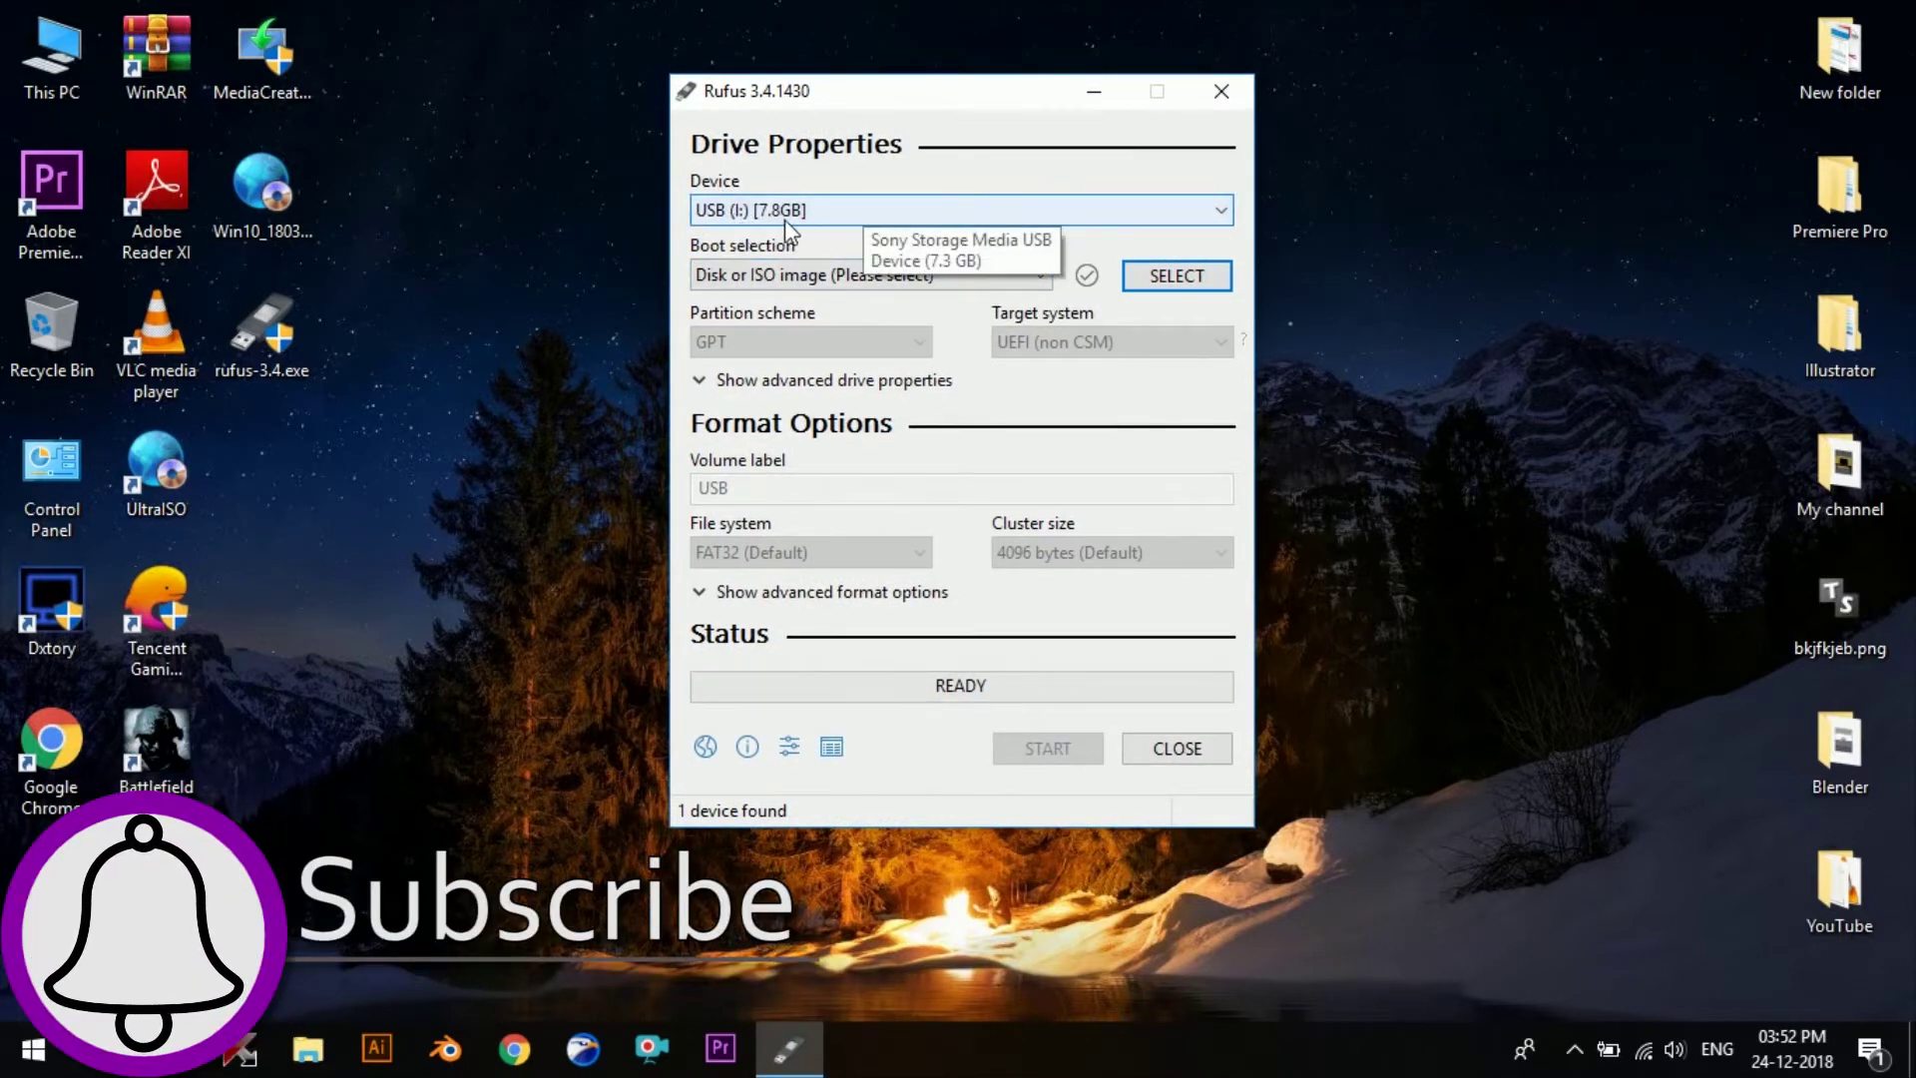
{"action": "left_click", "coordinate": [771, 278]}
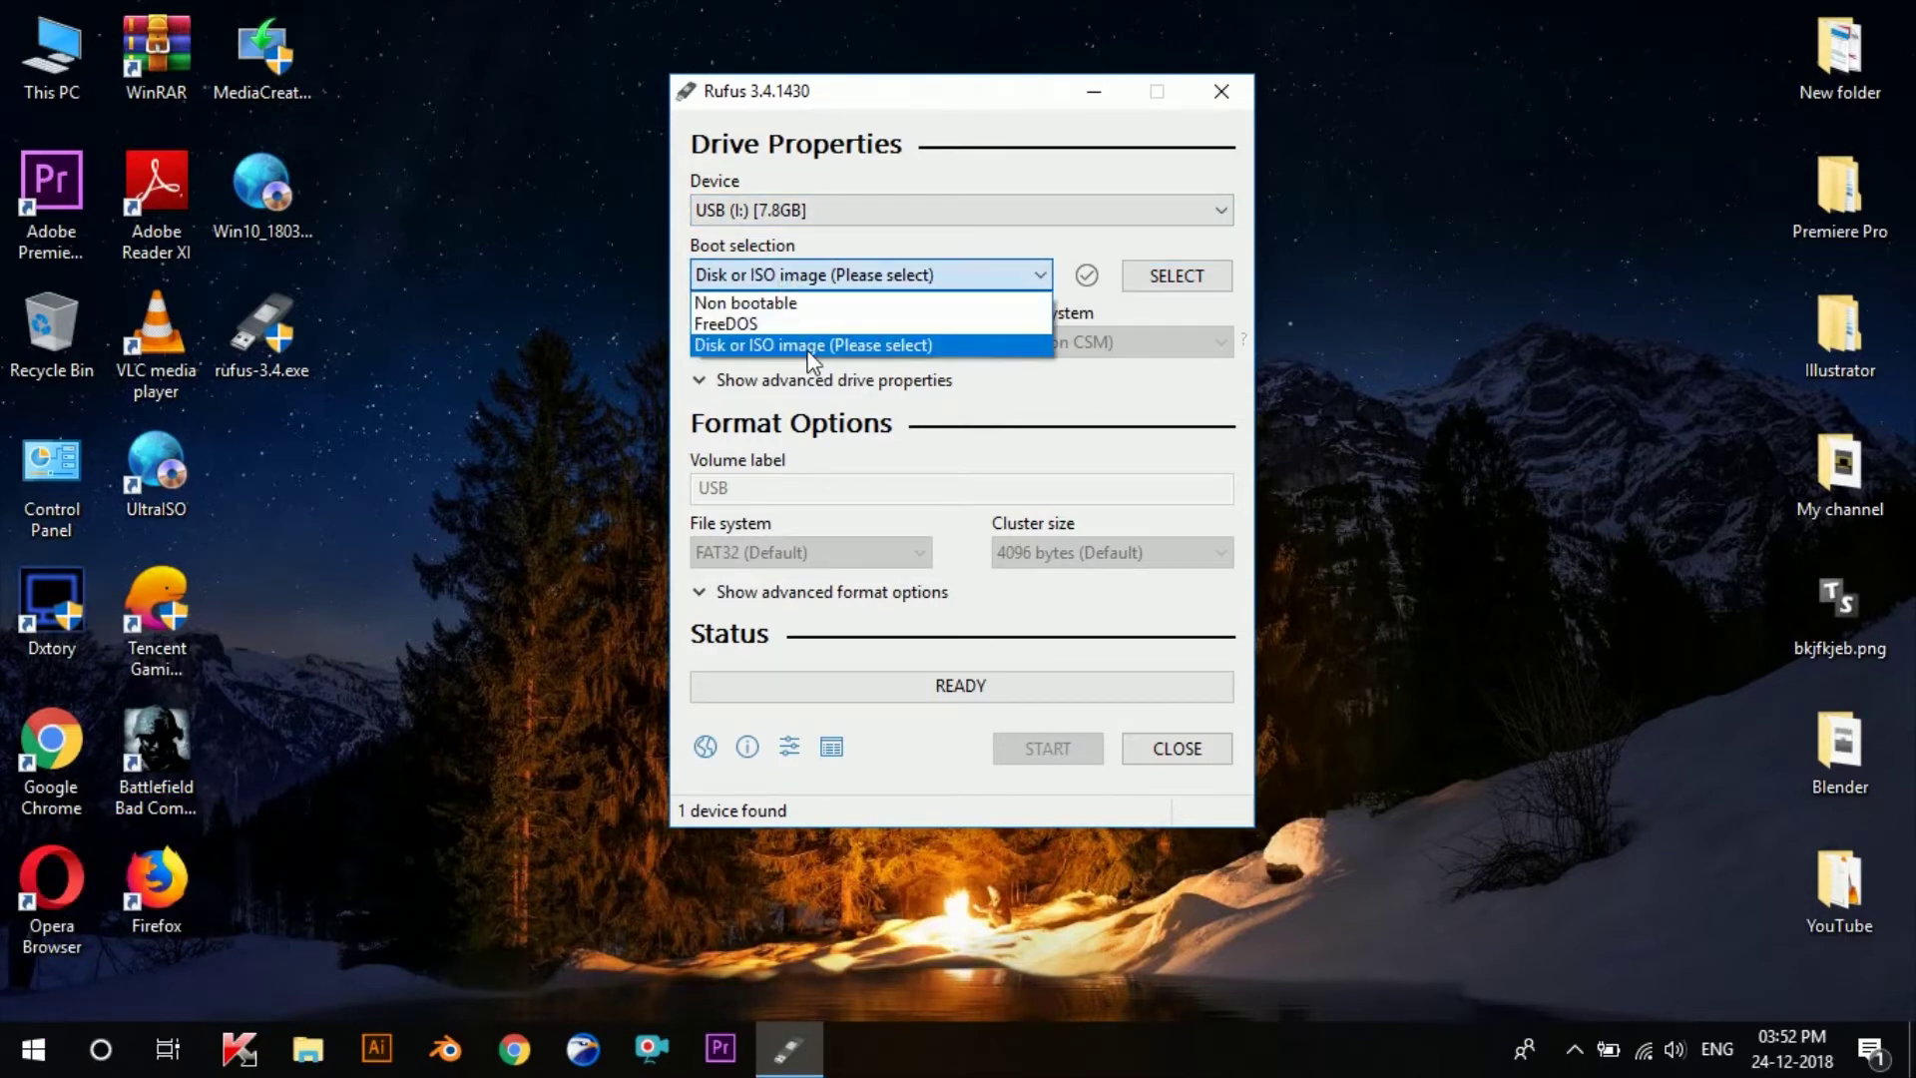
{"action": "left_click", "coordinate": [806, 347]}
{"action": "left_click", "coordinate": [1187, 283]}
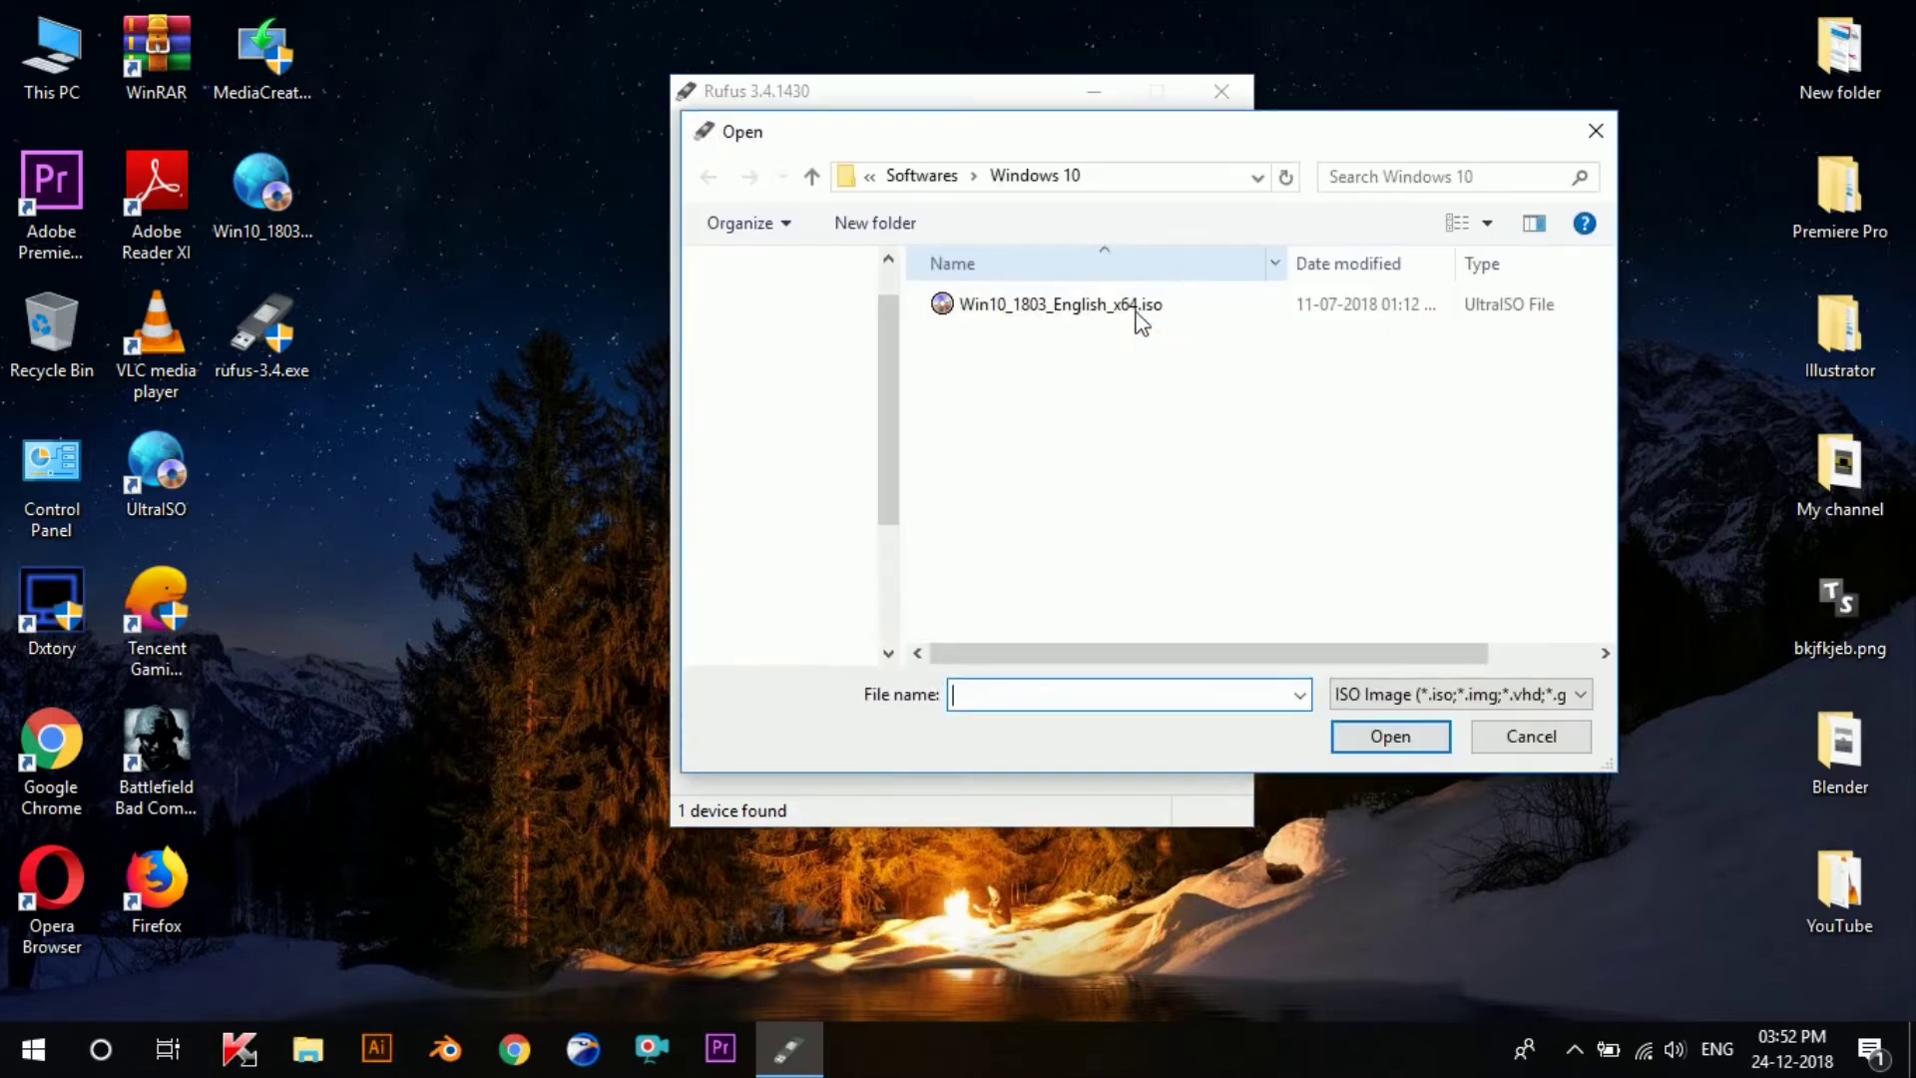
{"action": "left_click", "coordinate": [816, 342]}
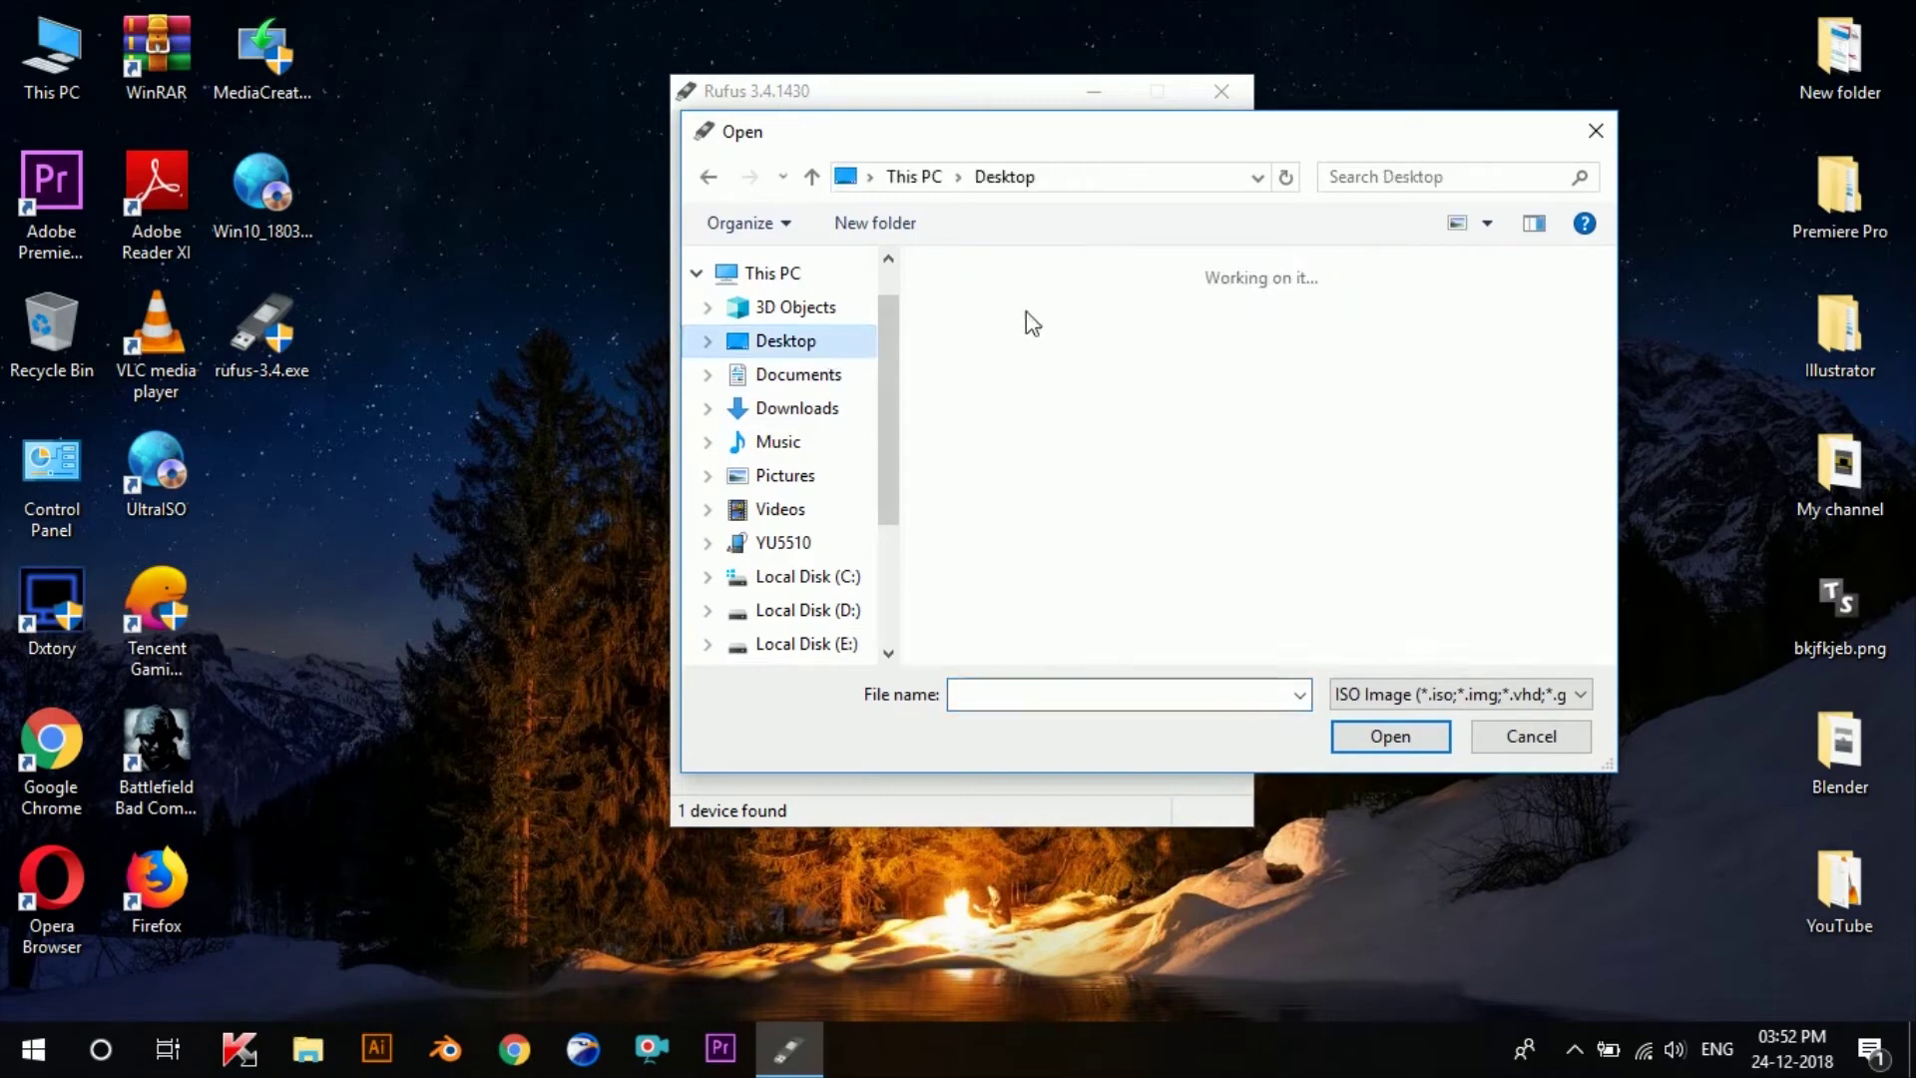
{"action": "left_click", "coordinate": [1307, 501]}
{"action": "left_click", "coordinate": [1390, 737]}
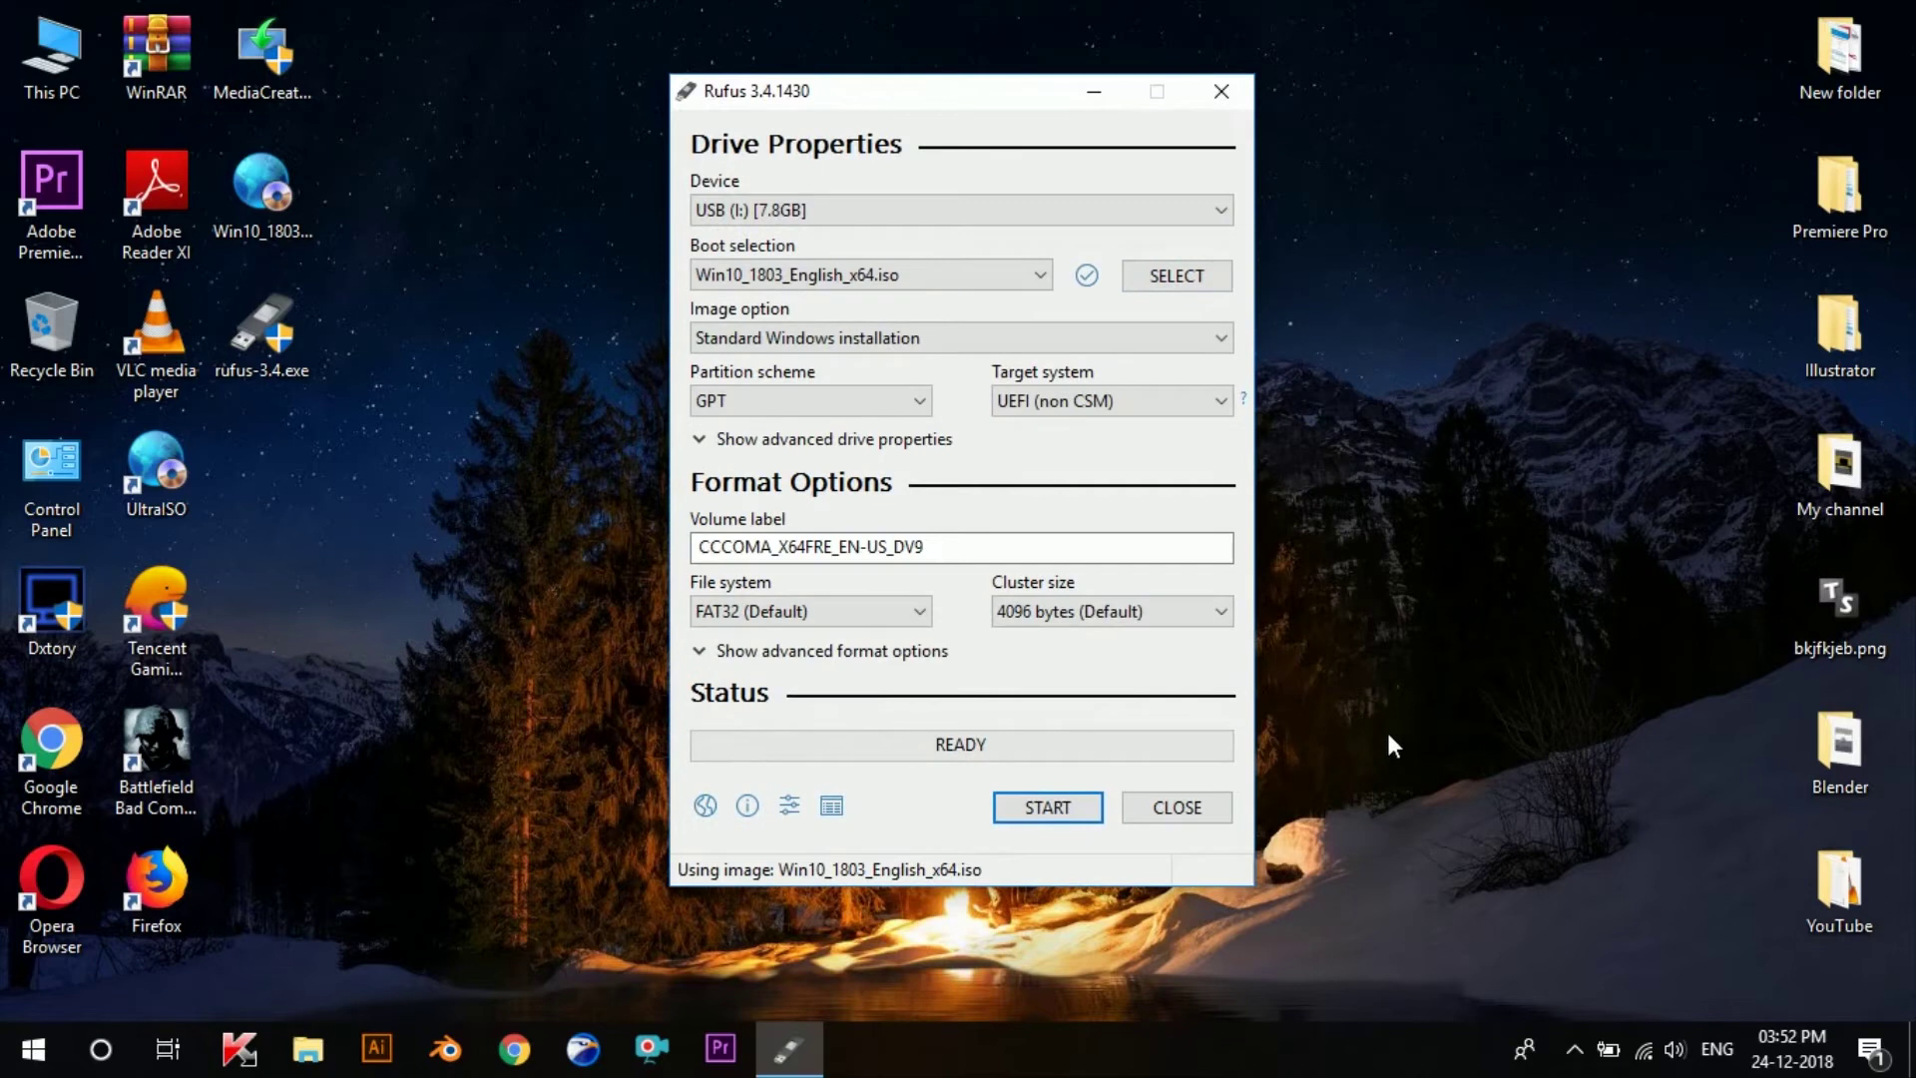
{"action": "left_click", "coordinate": [801, 402]}
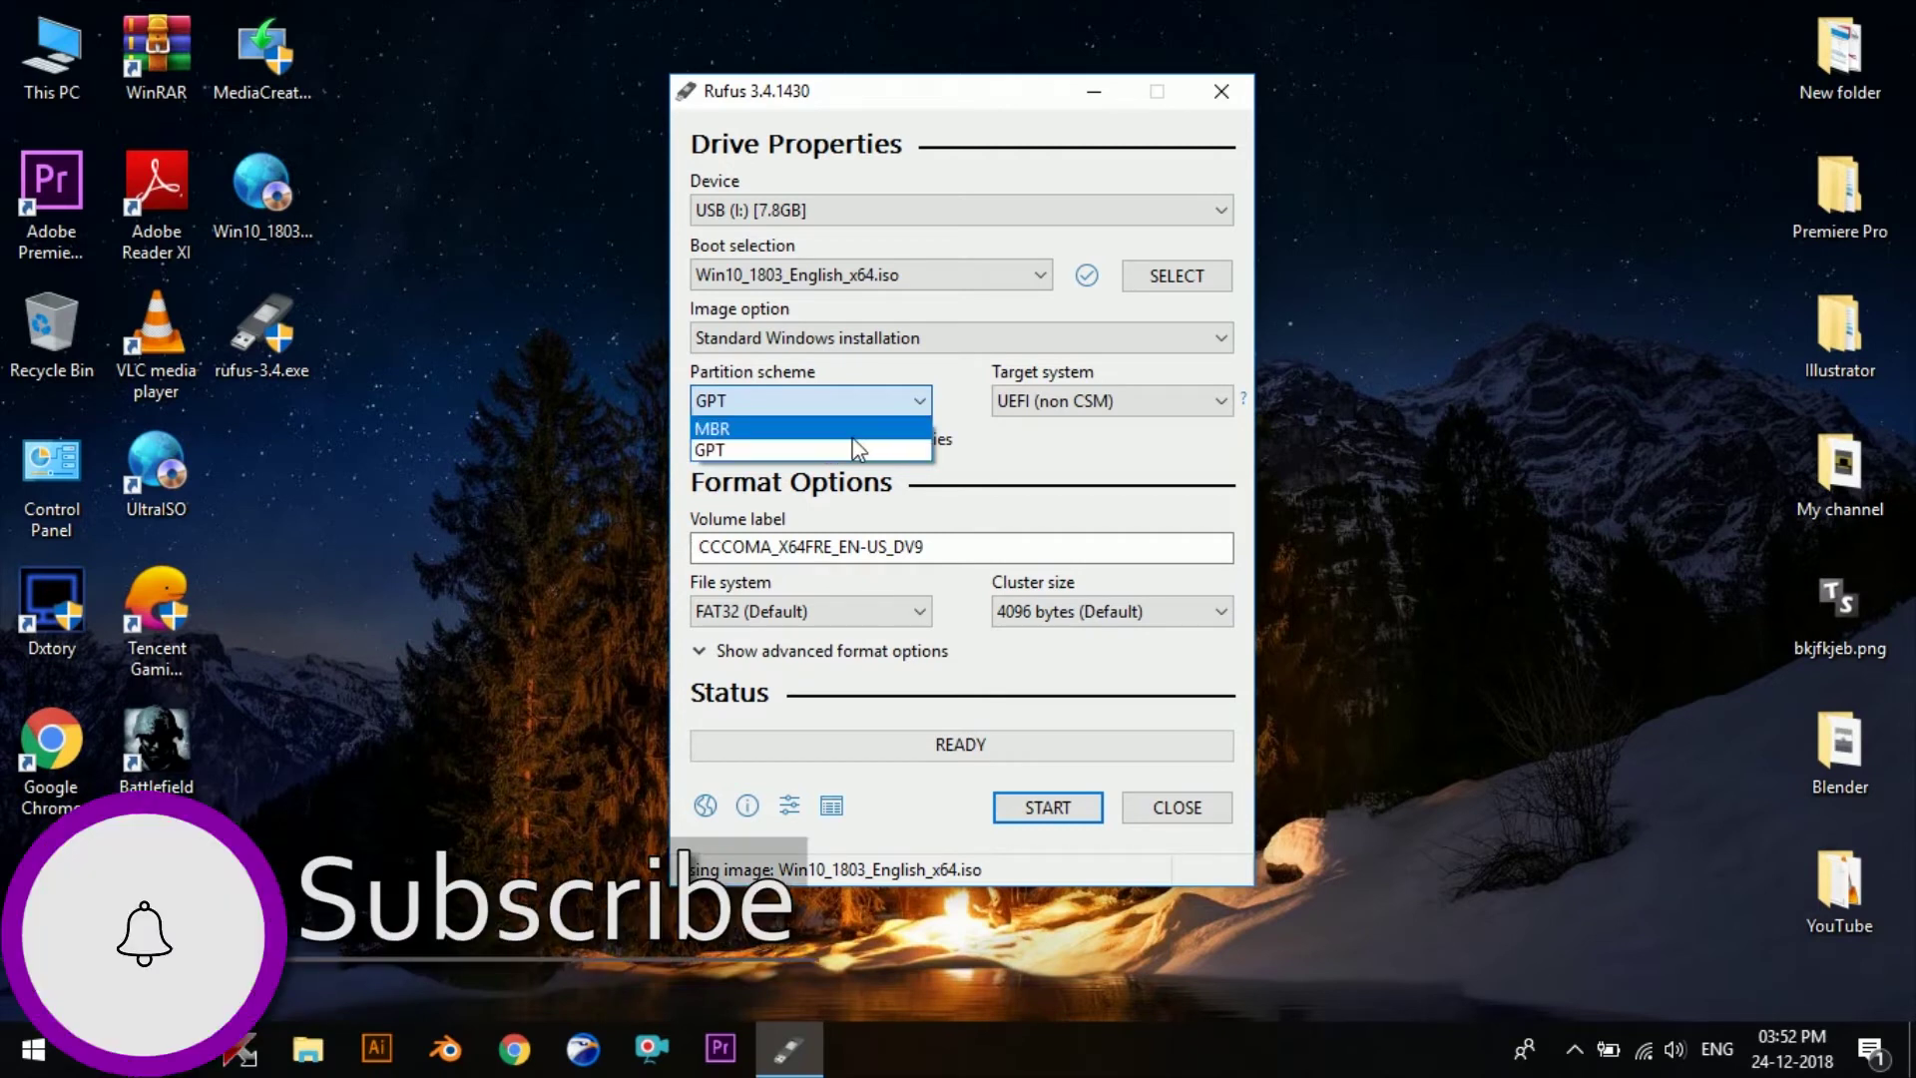
{"action": "left_click", "coordinate": [1003, 472]}
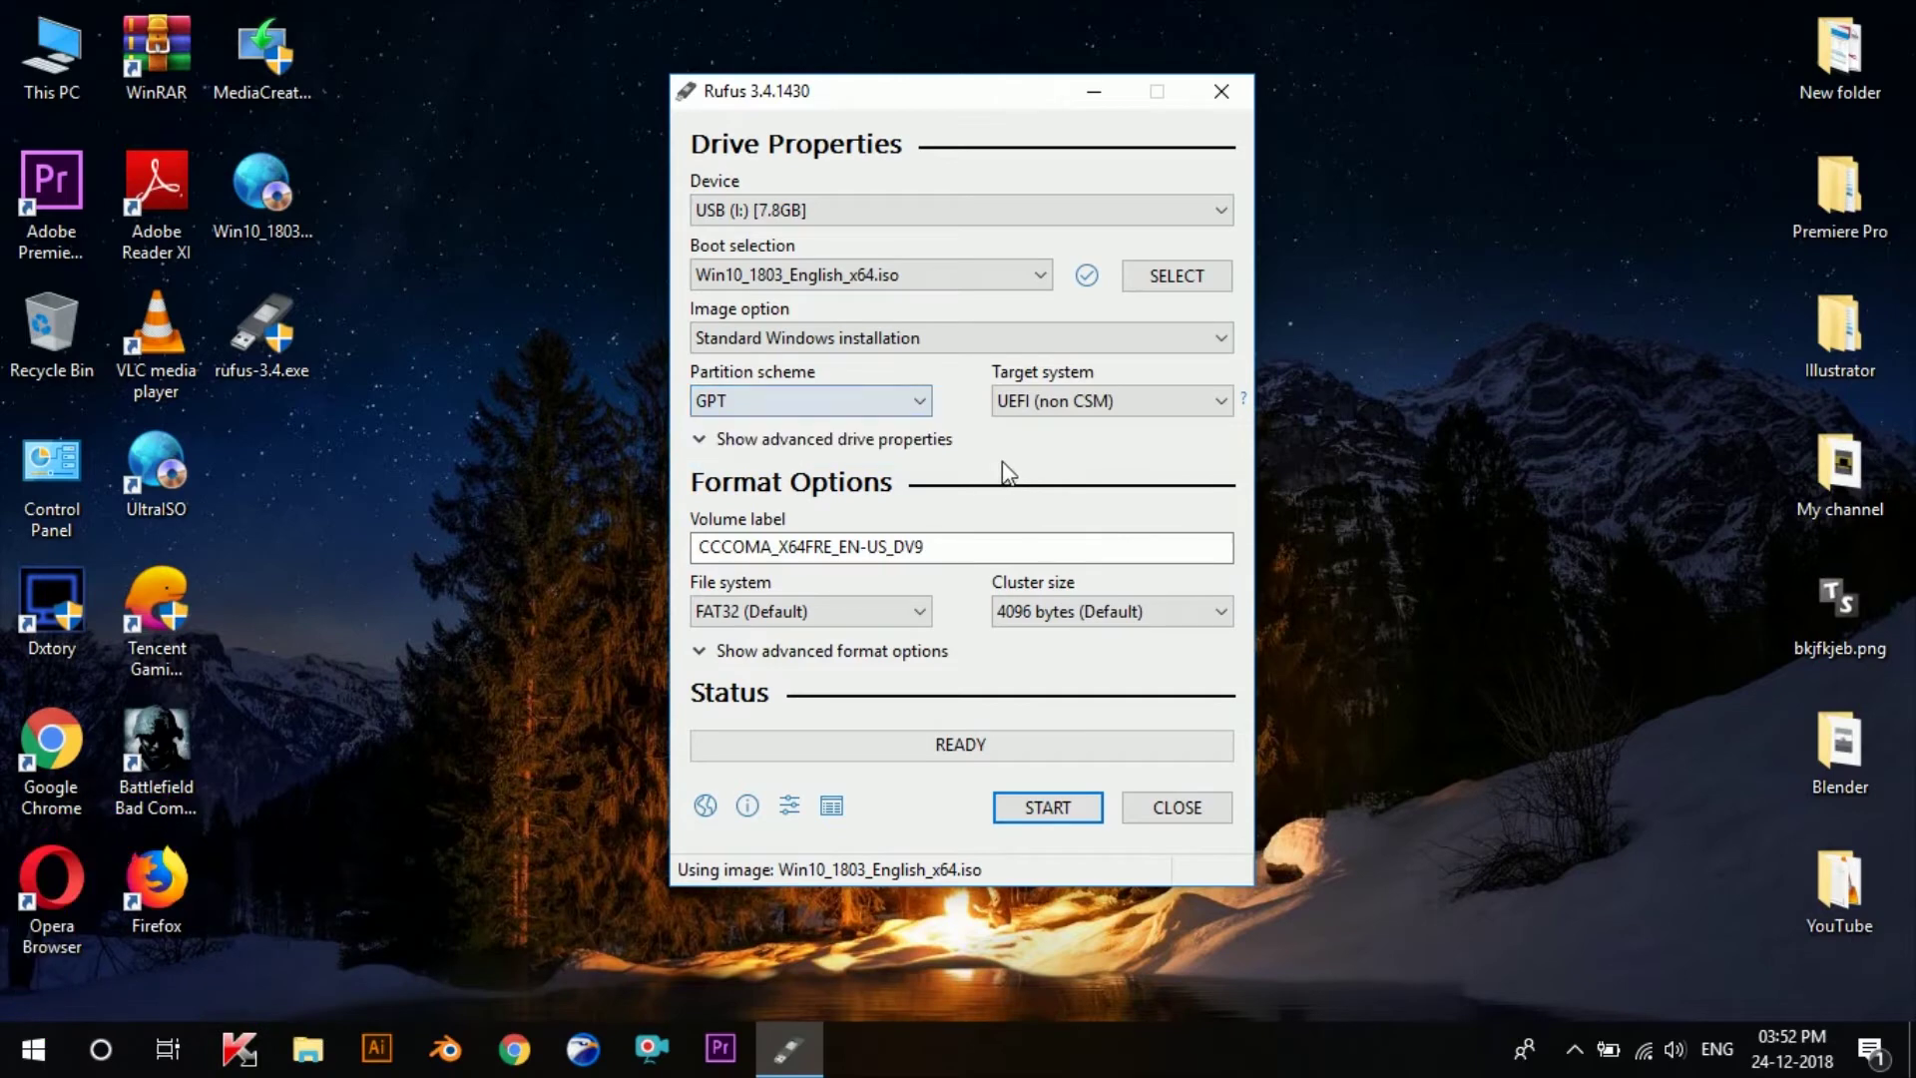
Step: Search Windows for 'disk management' and open Create and format hard disk partitions
{"action": "left_click", "coordinate": [140, 1036]}
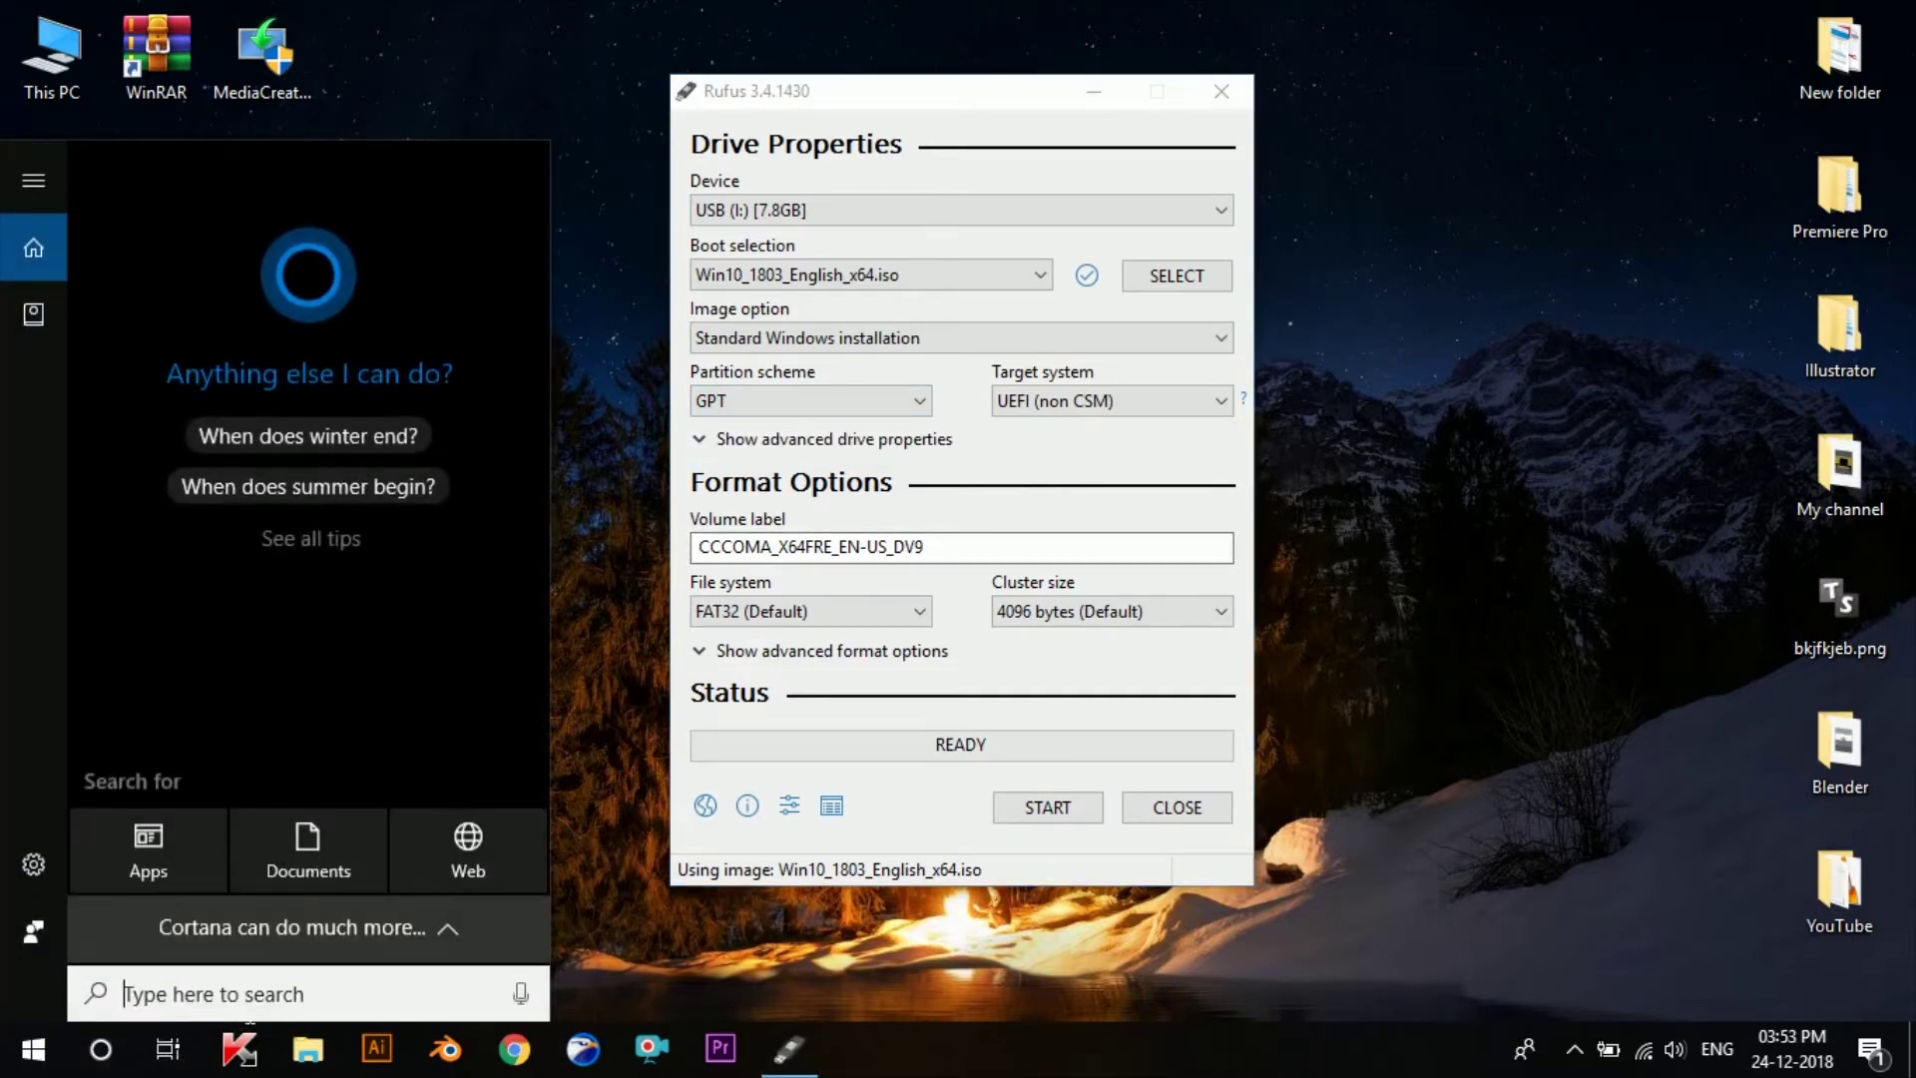
{"action": "type", "text": "disk"}
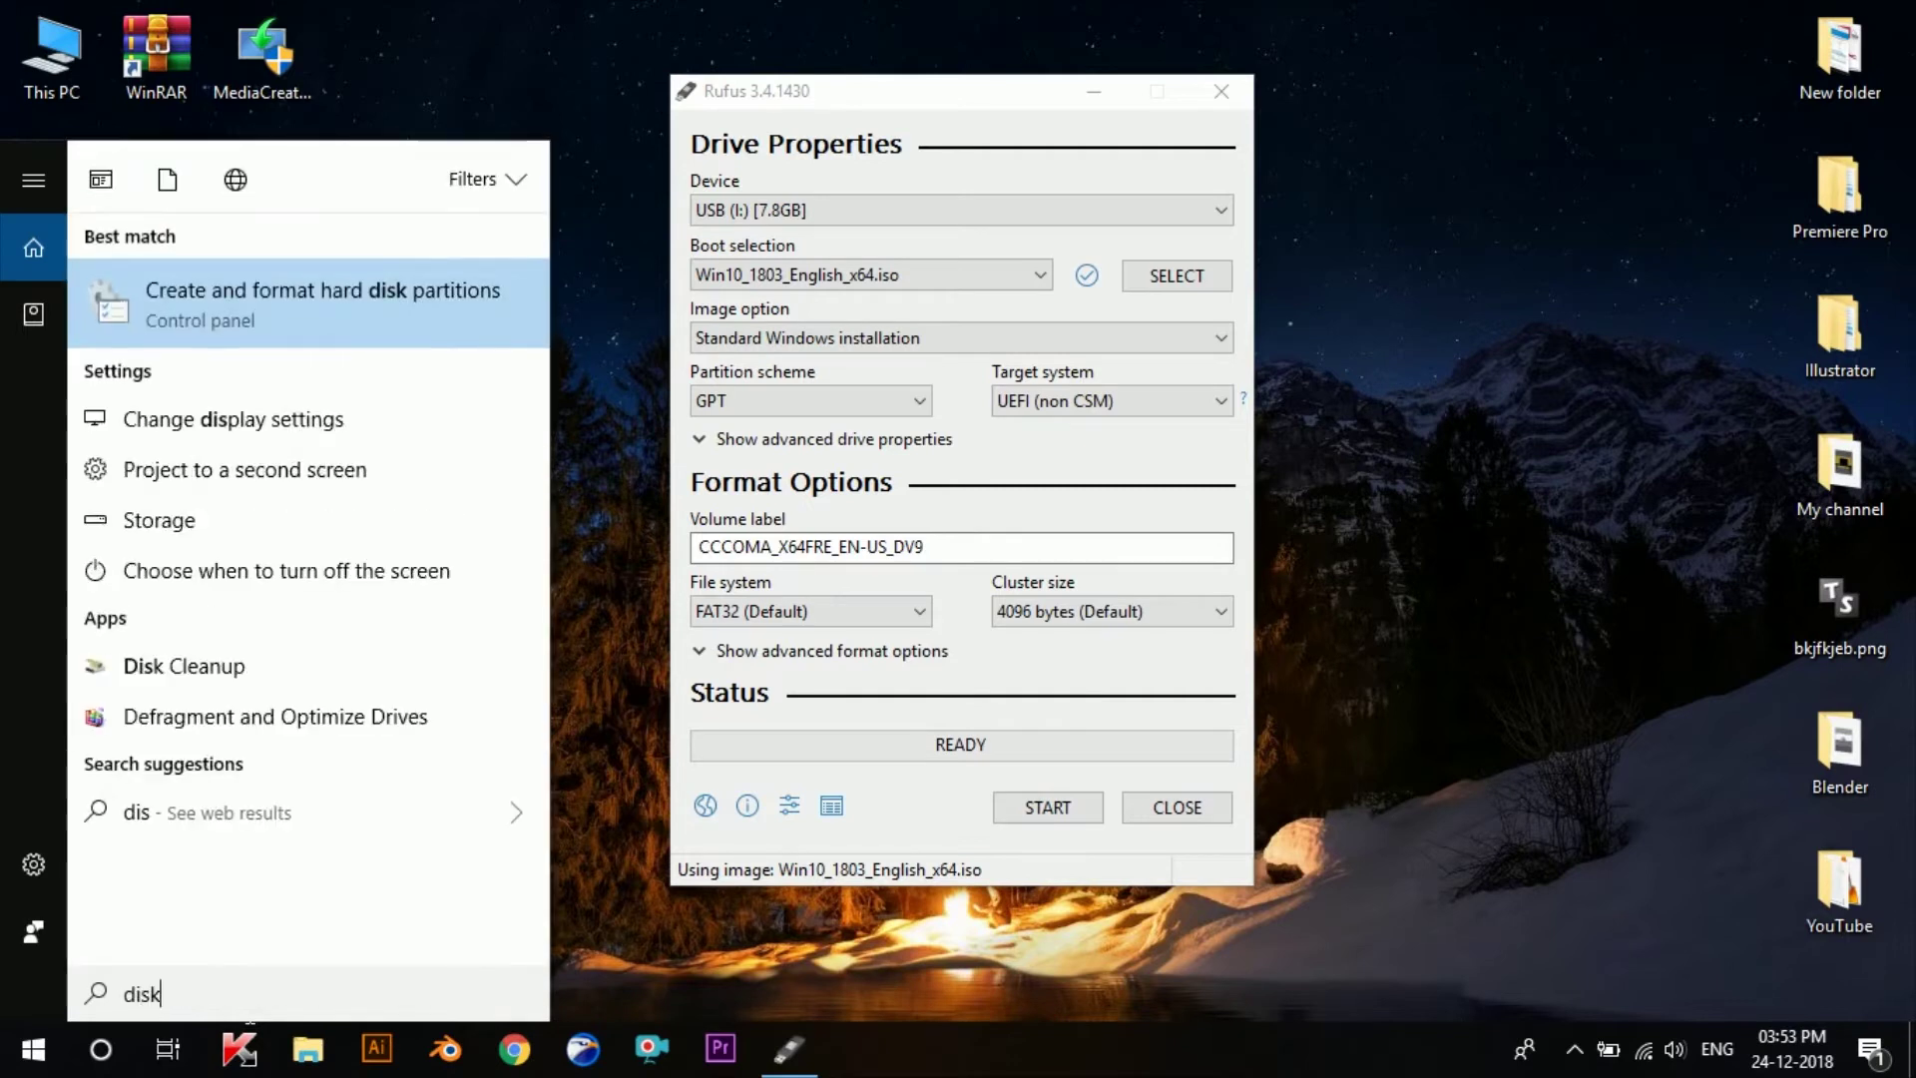
{"action": "type", "text": " manage"}
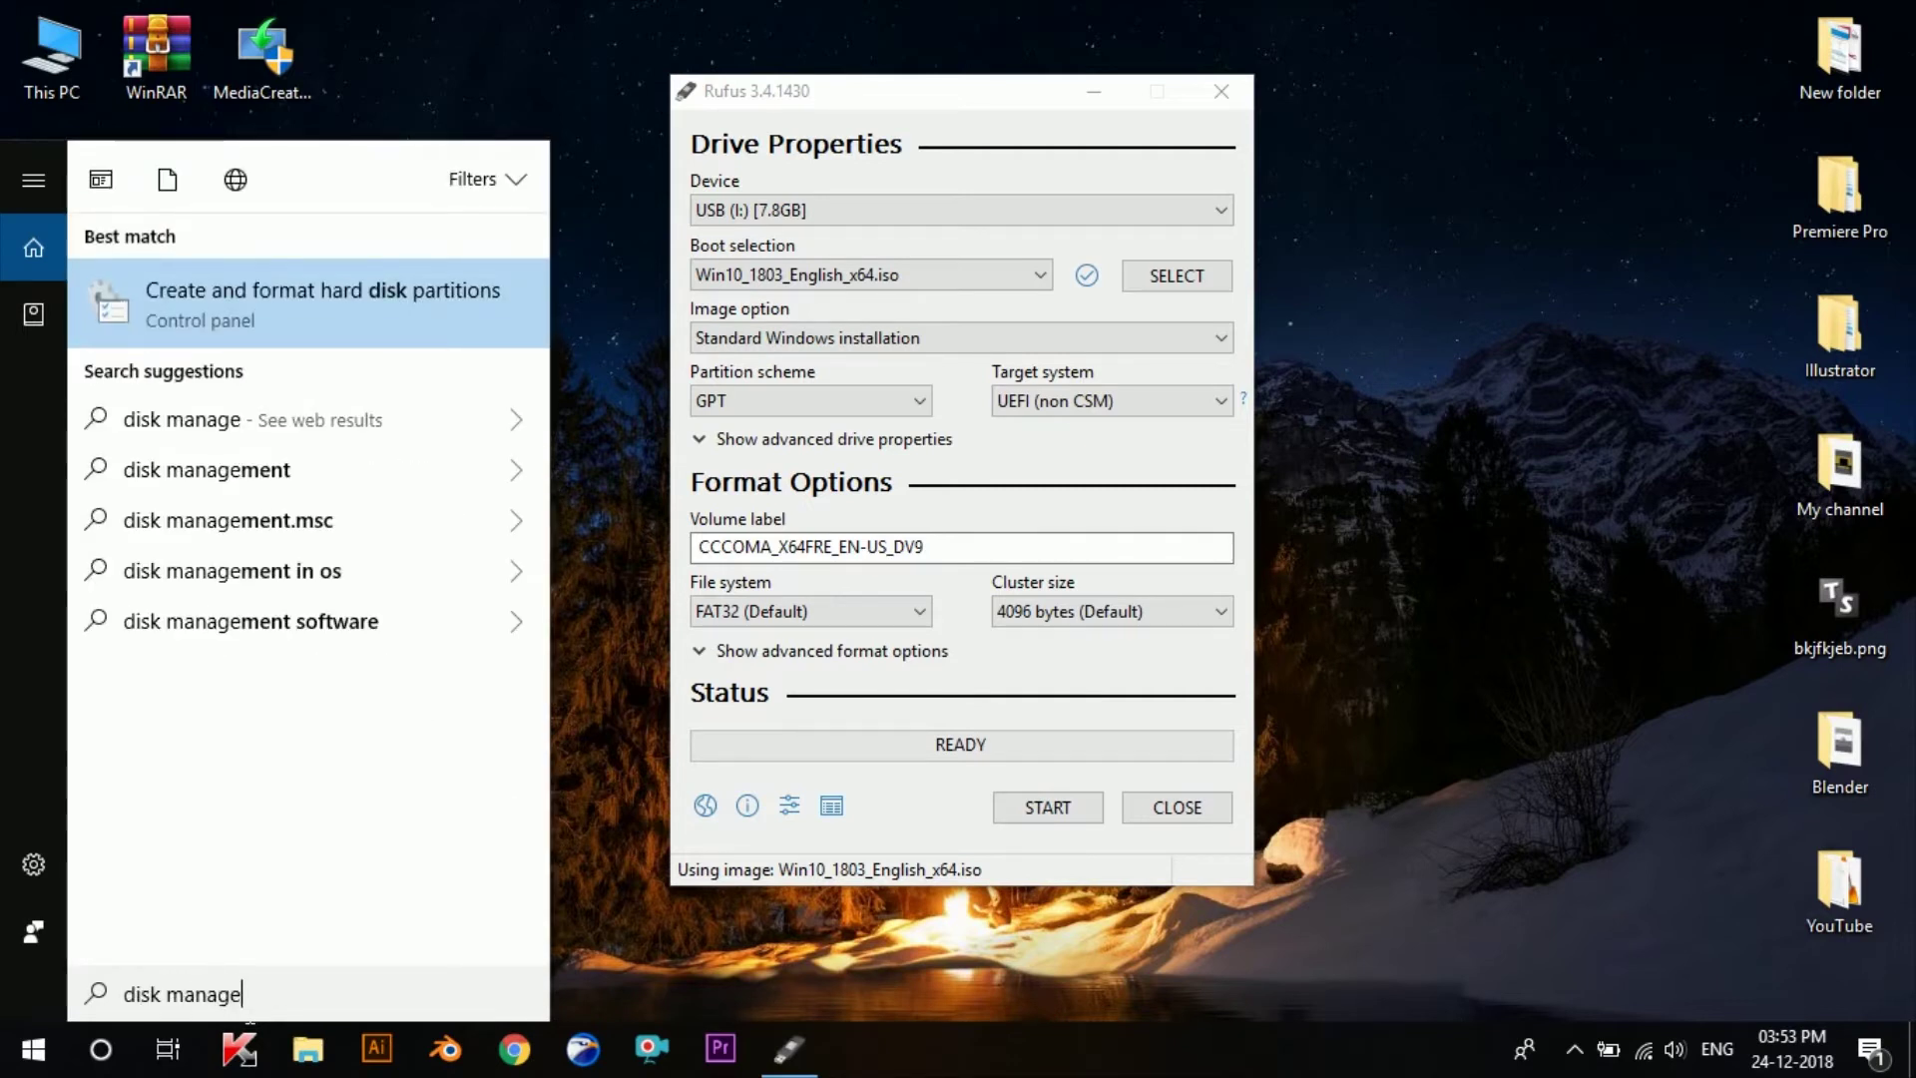
{"action": "type", "text": "ment"}
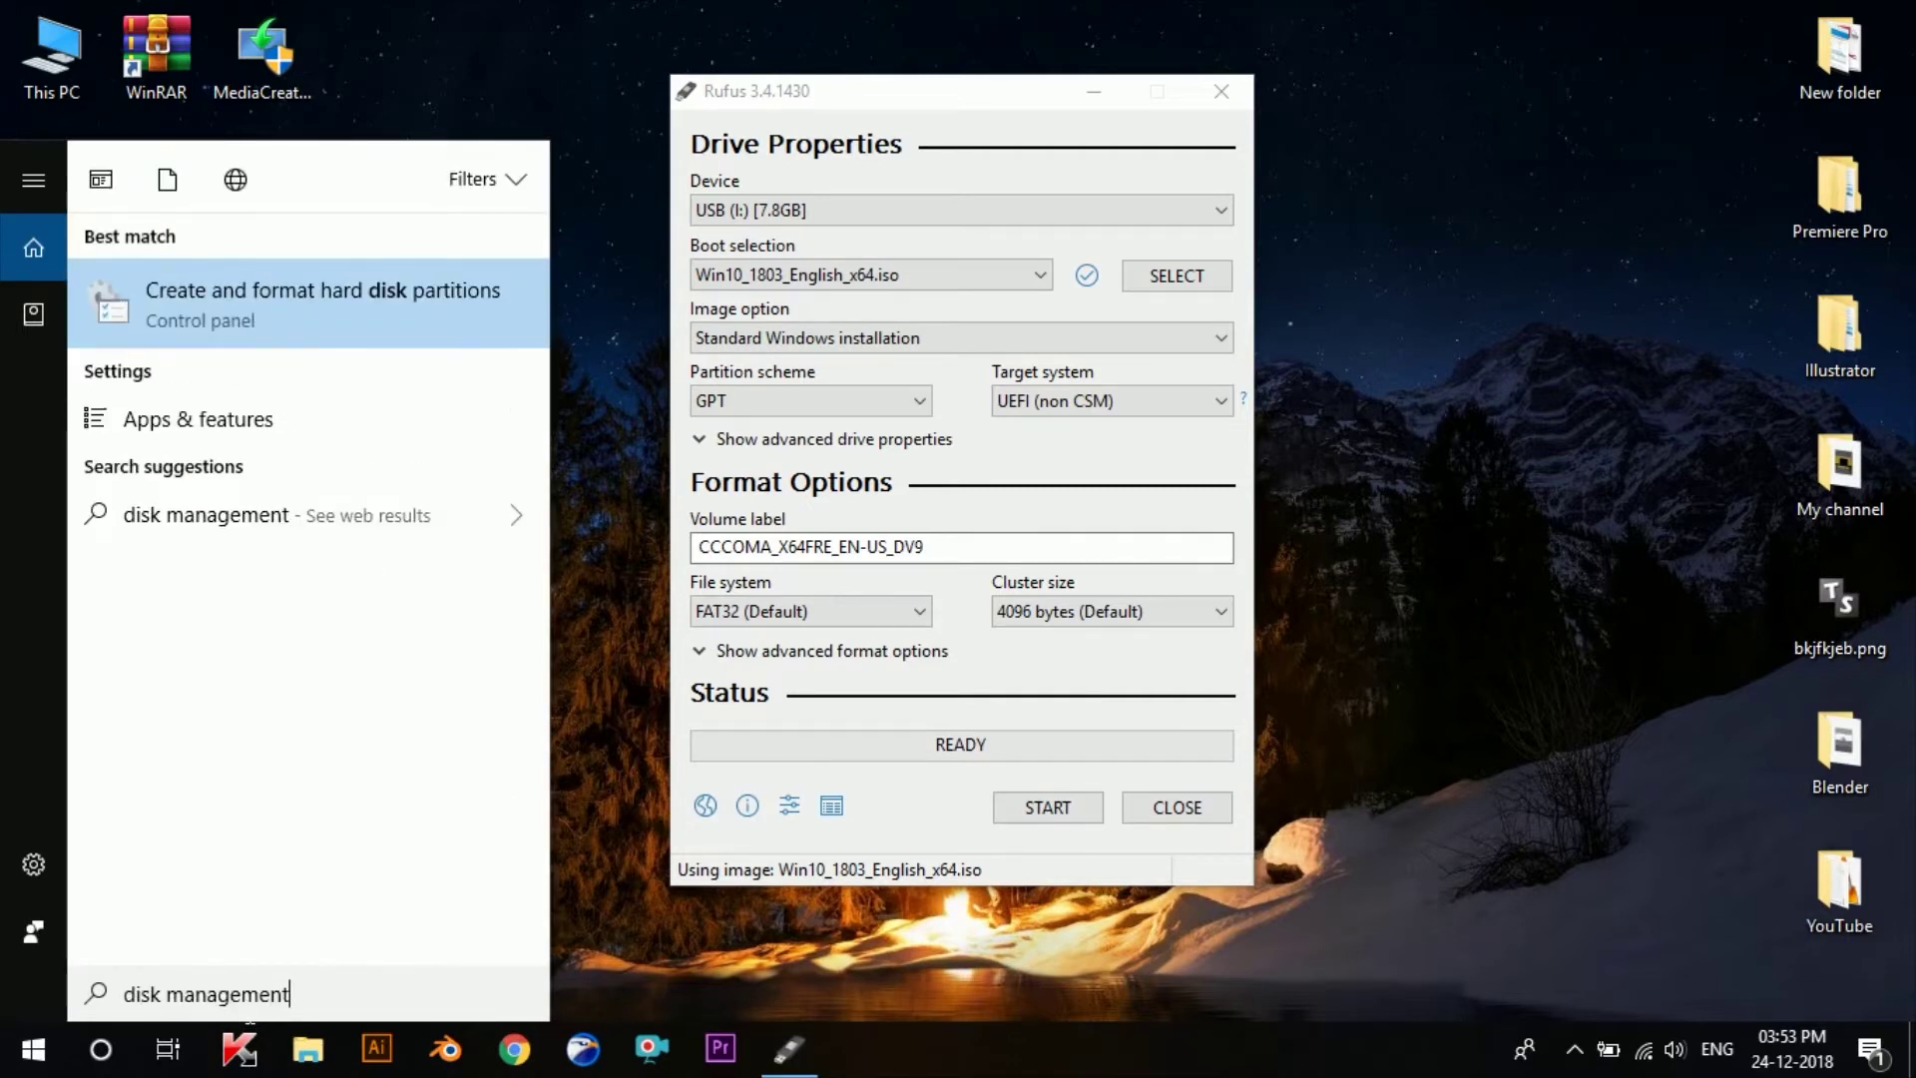
{"action": "left_click", "coordinate": [297, 315]}
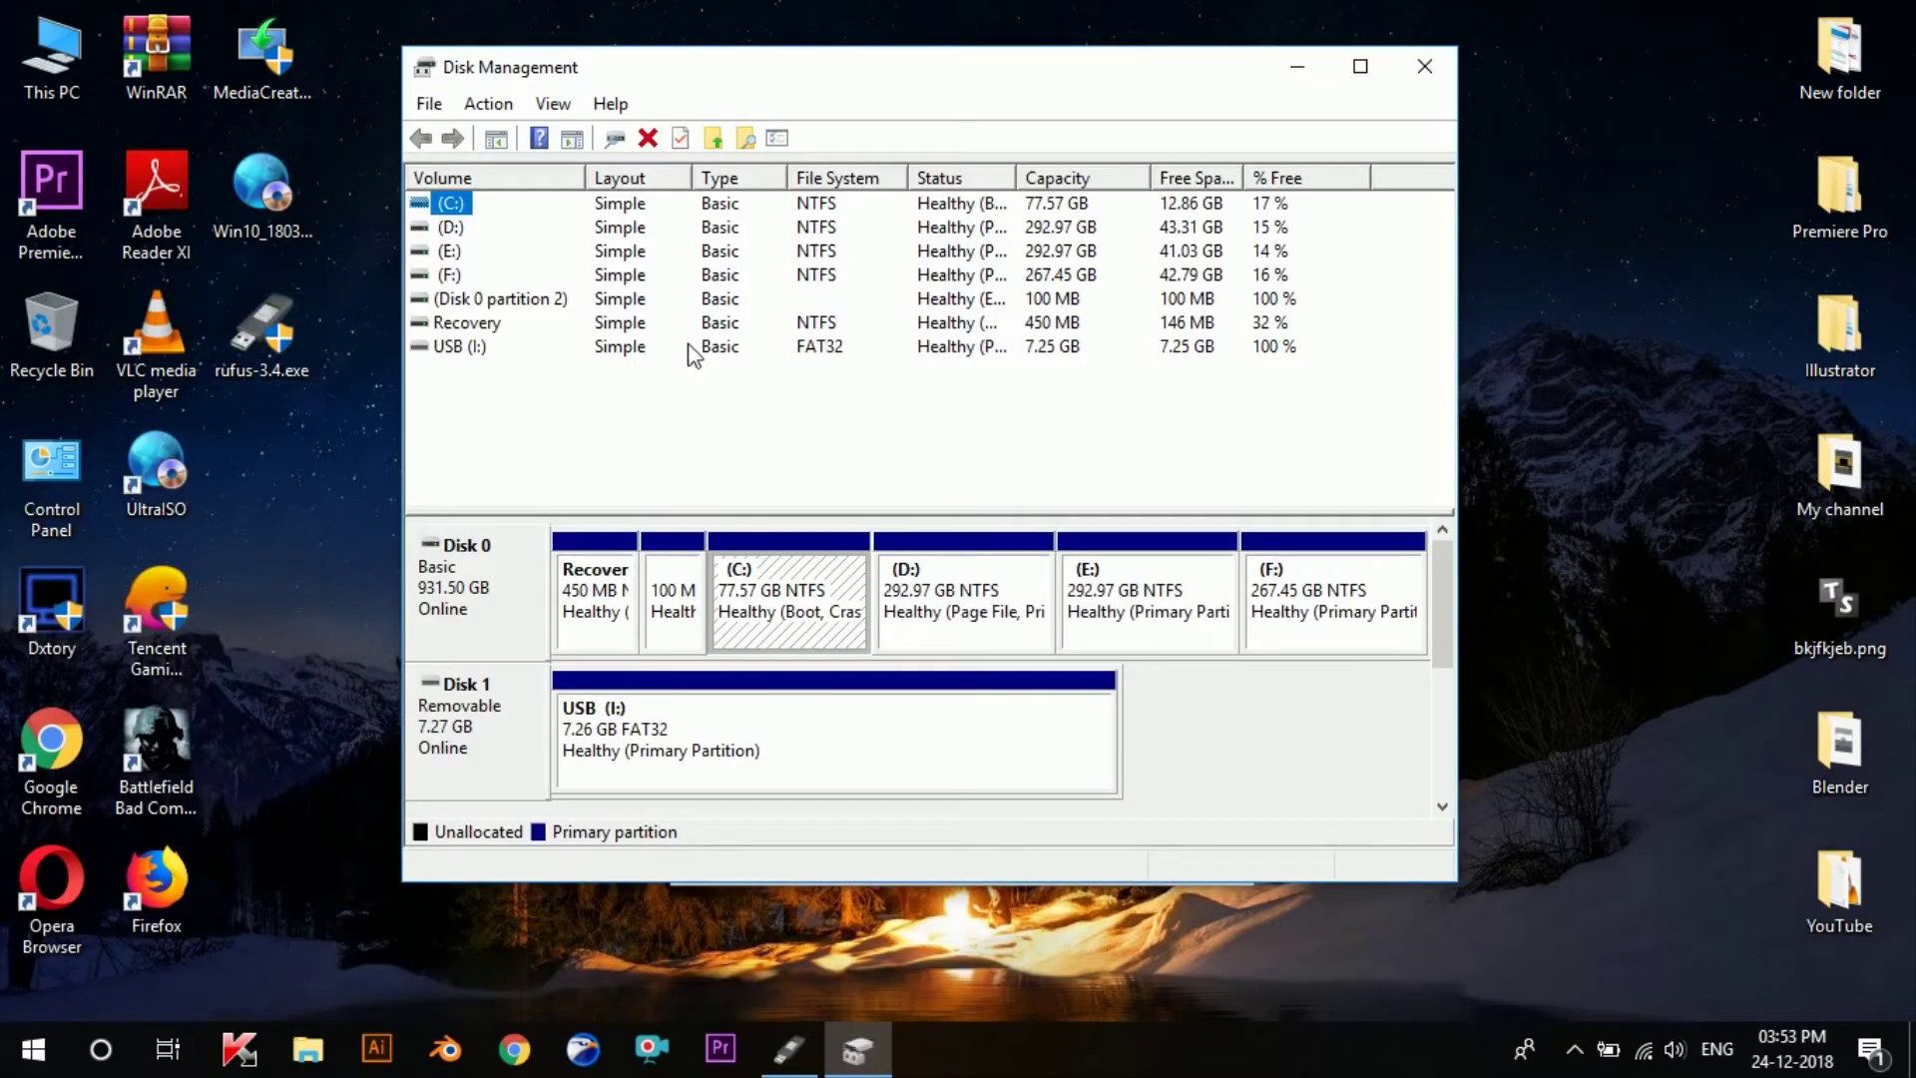
Step: Confirm Disk 0 uses GUID Partition Table (GPT) in its properties, then close Disk Management
{"action": "right_click", "coordinate": [442, 582]}
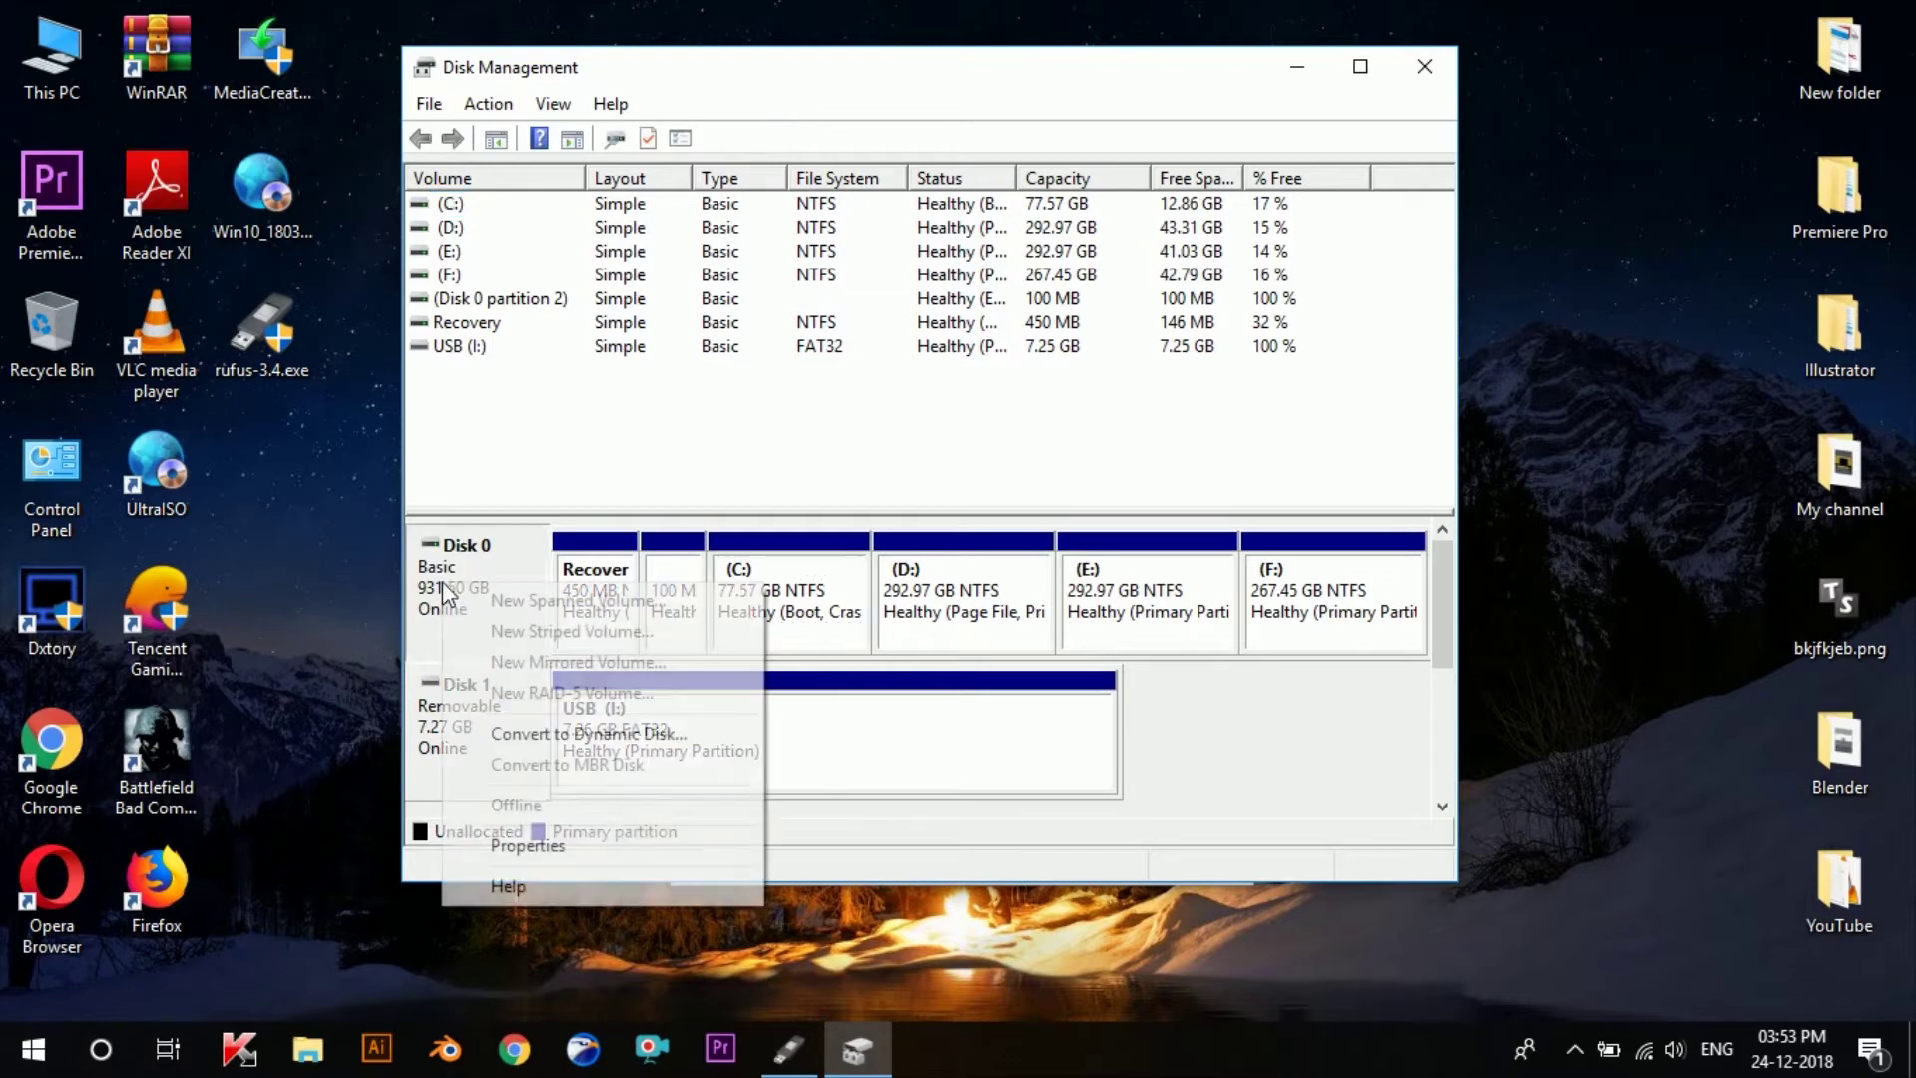
{"action": "left_click", "coordinate": [554, 848]}
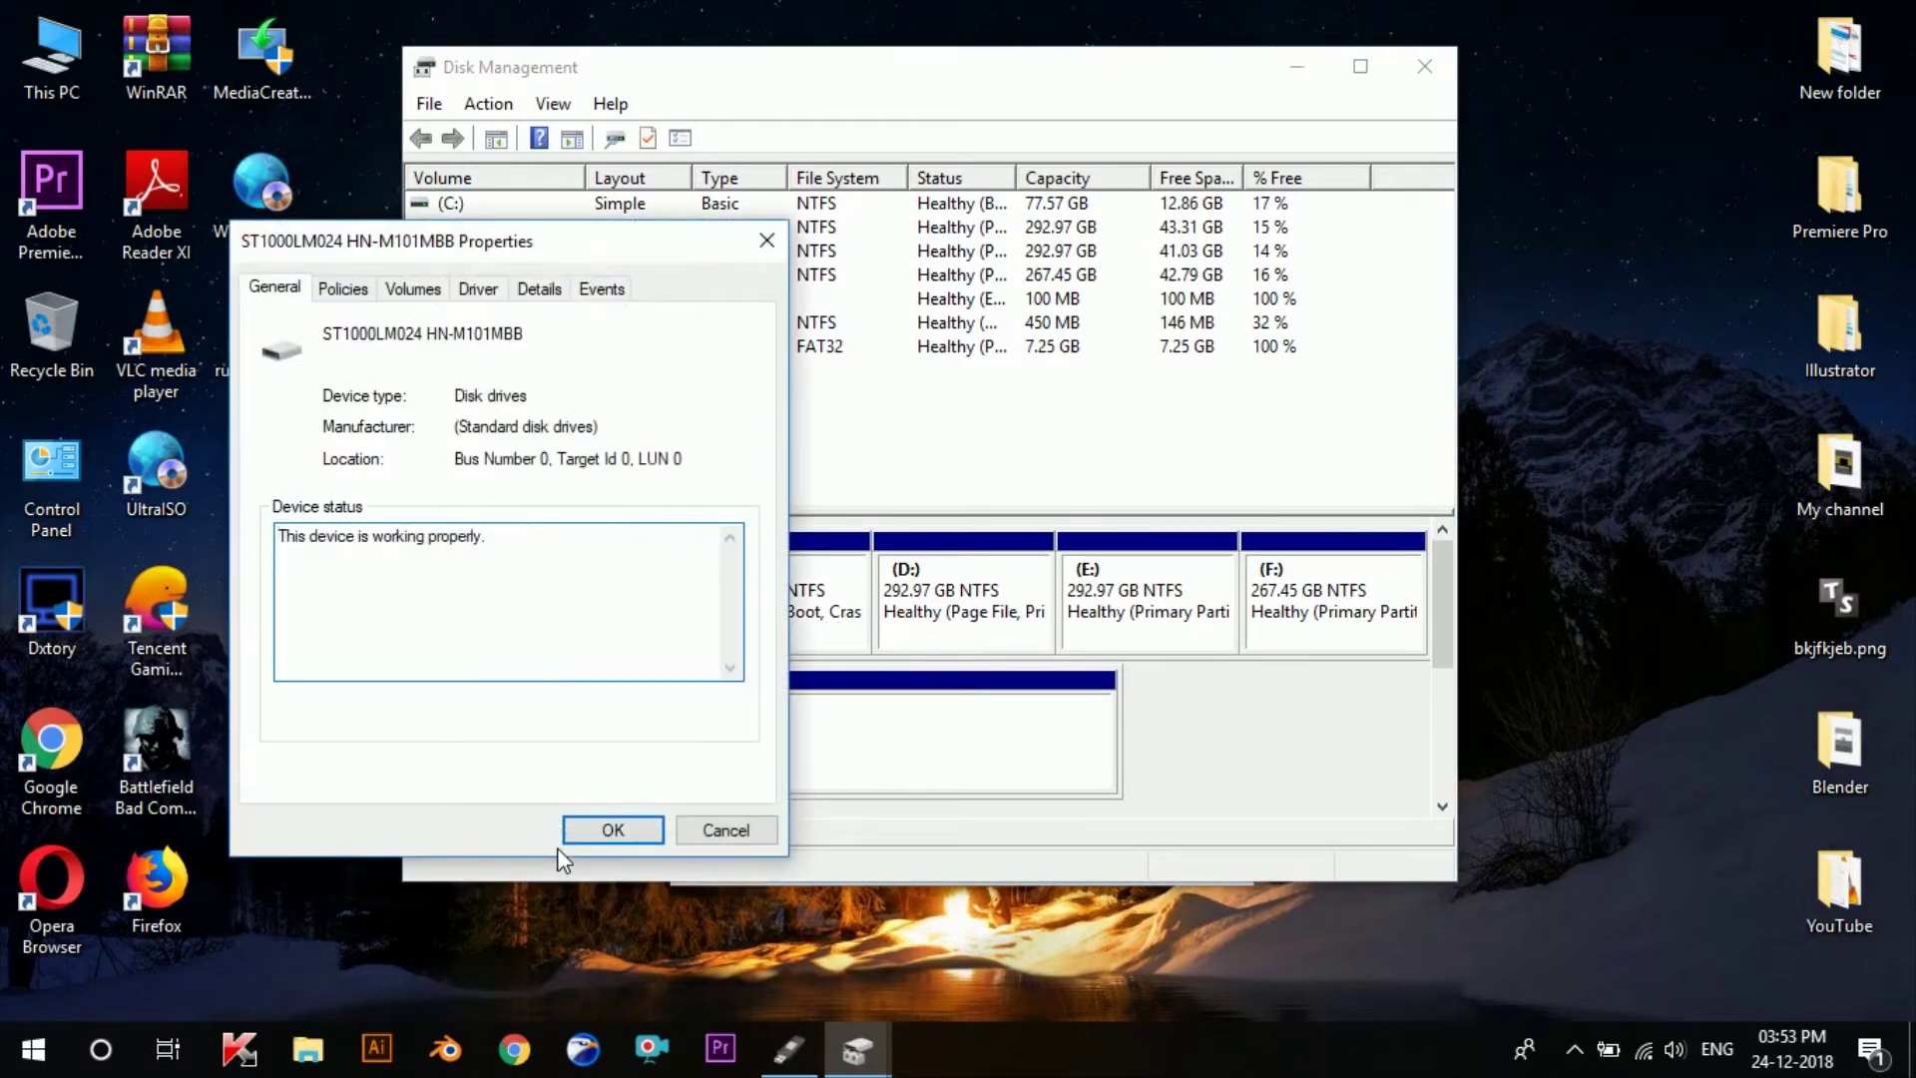
{"action": "left_click", "coordinate": [409, 292]}
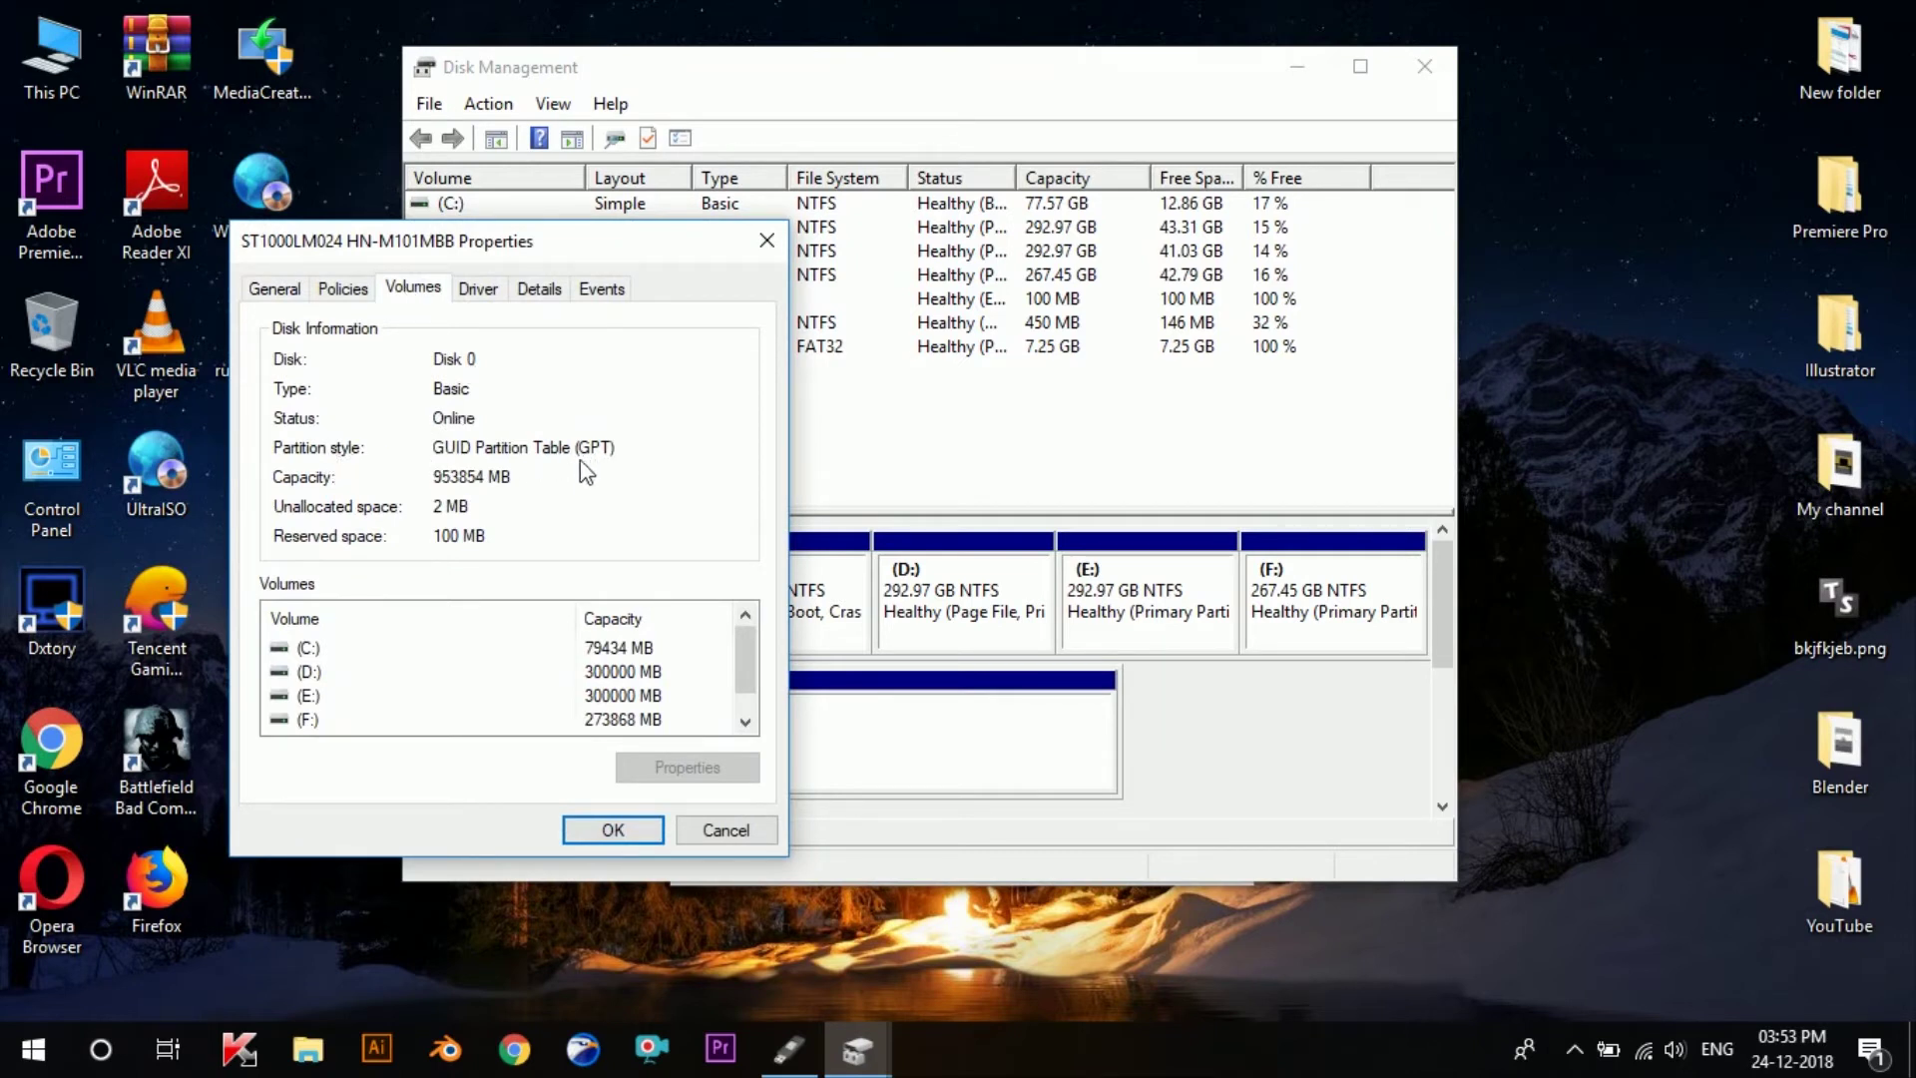
{"action": "left_click", "coordinate": [715, 828]}
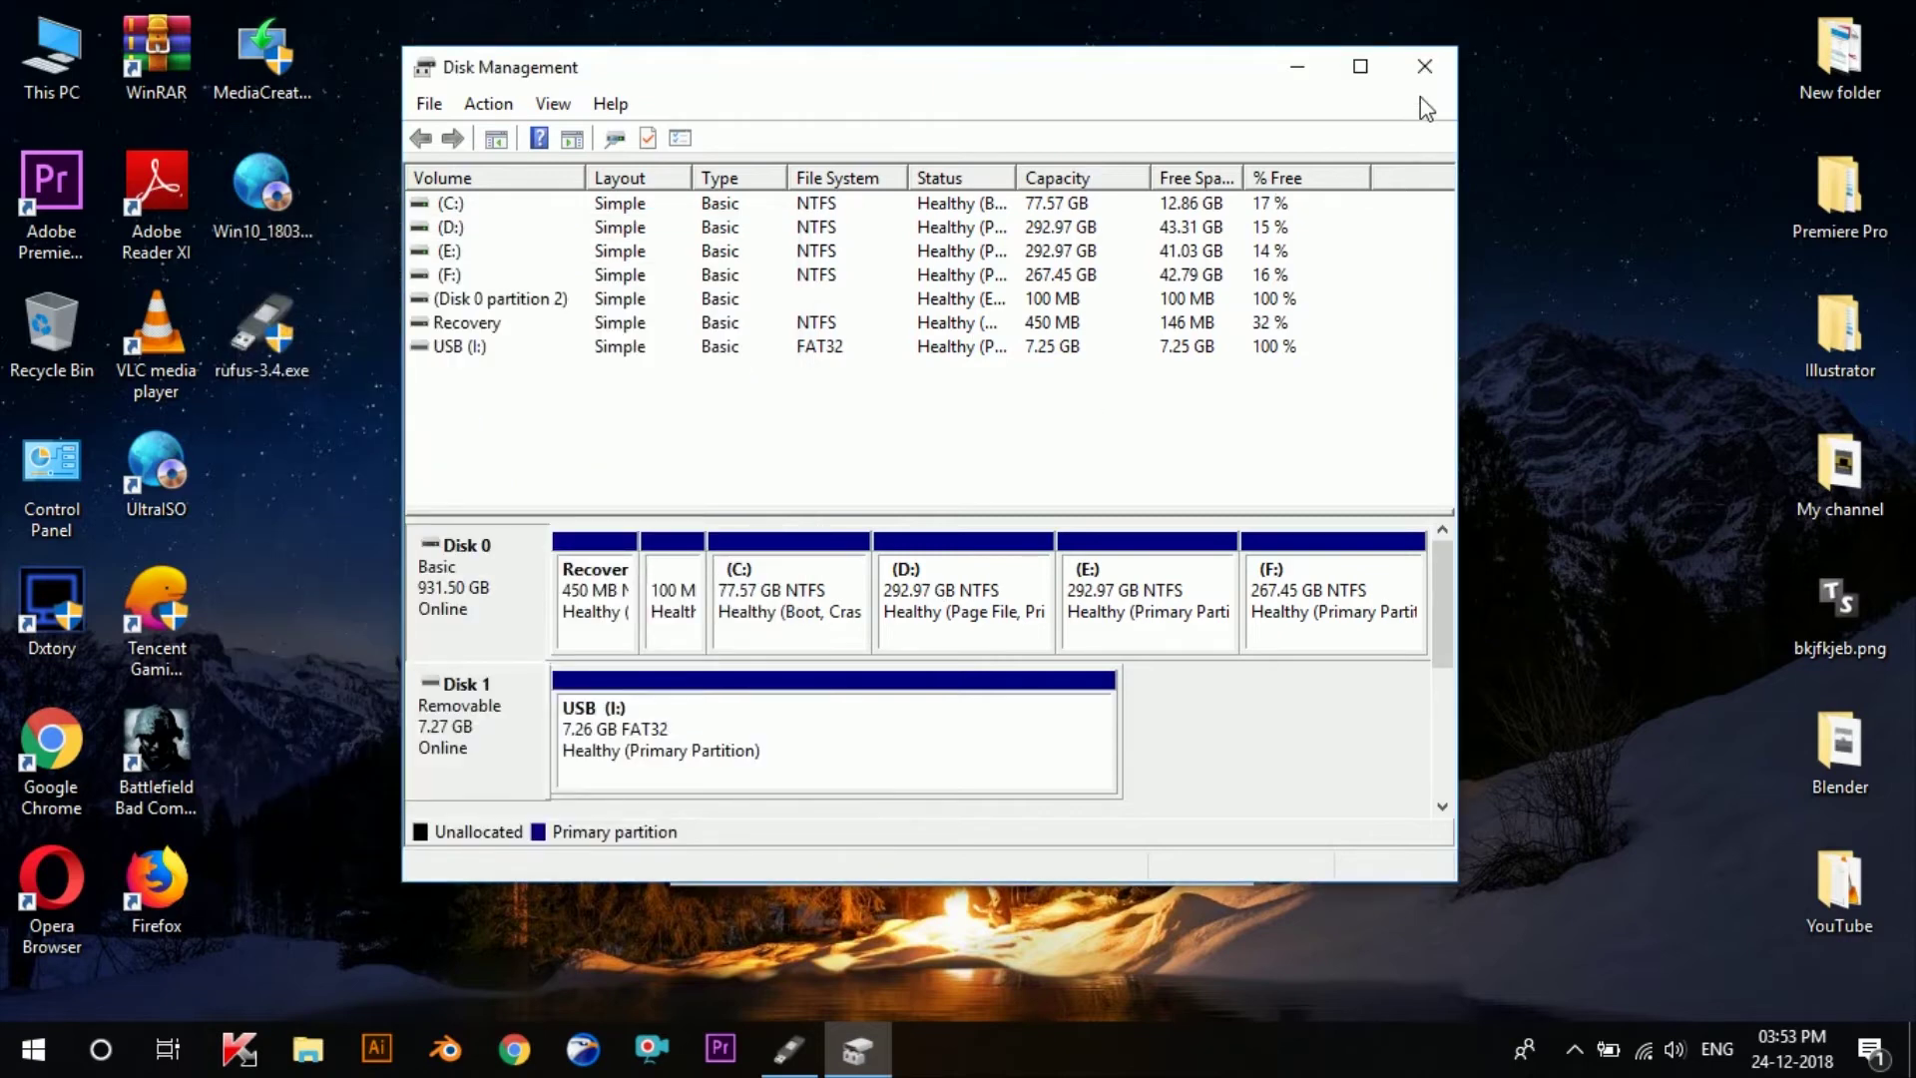
{"action": "left_click", "coordinate": [1427, 82]}
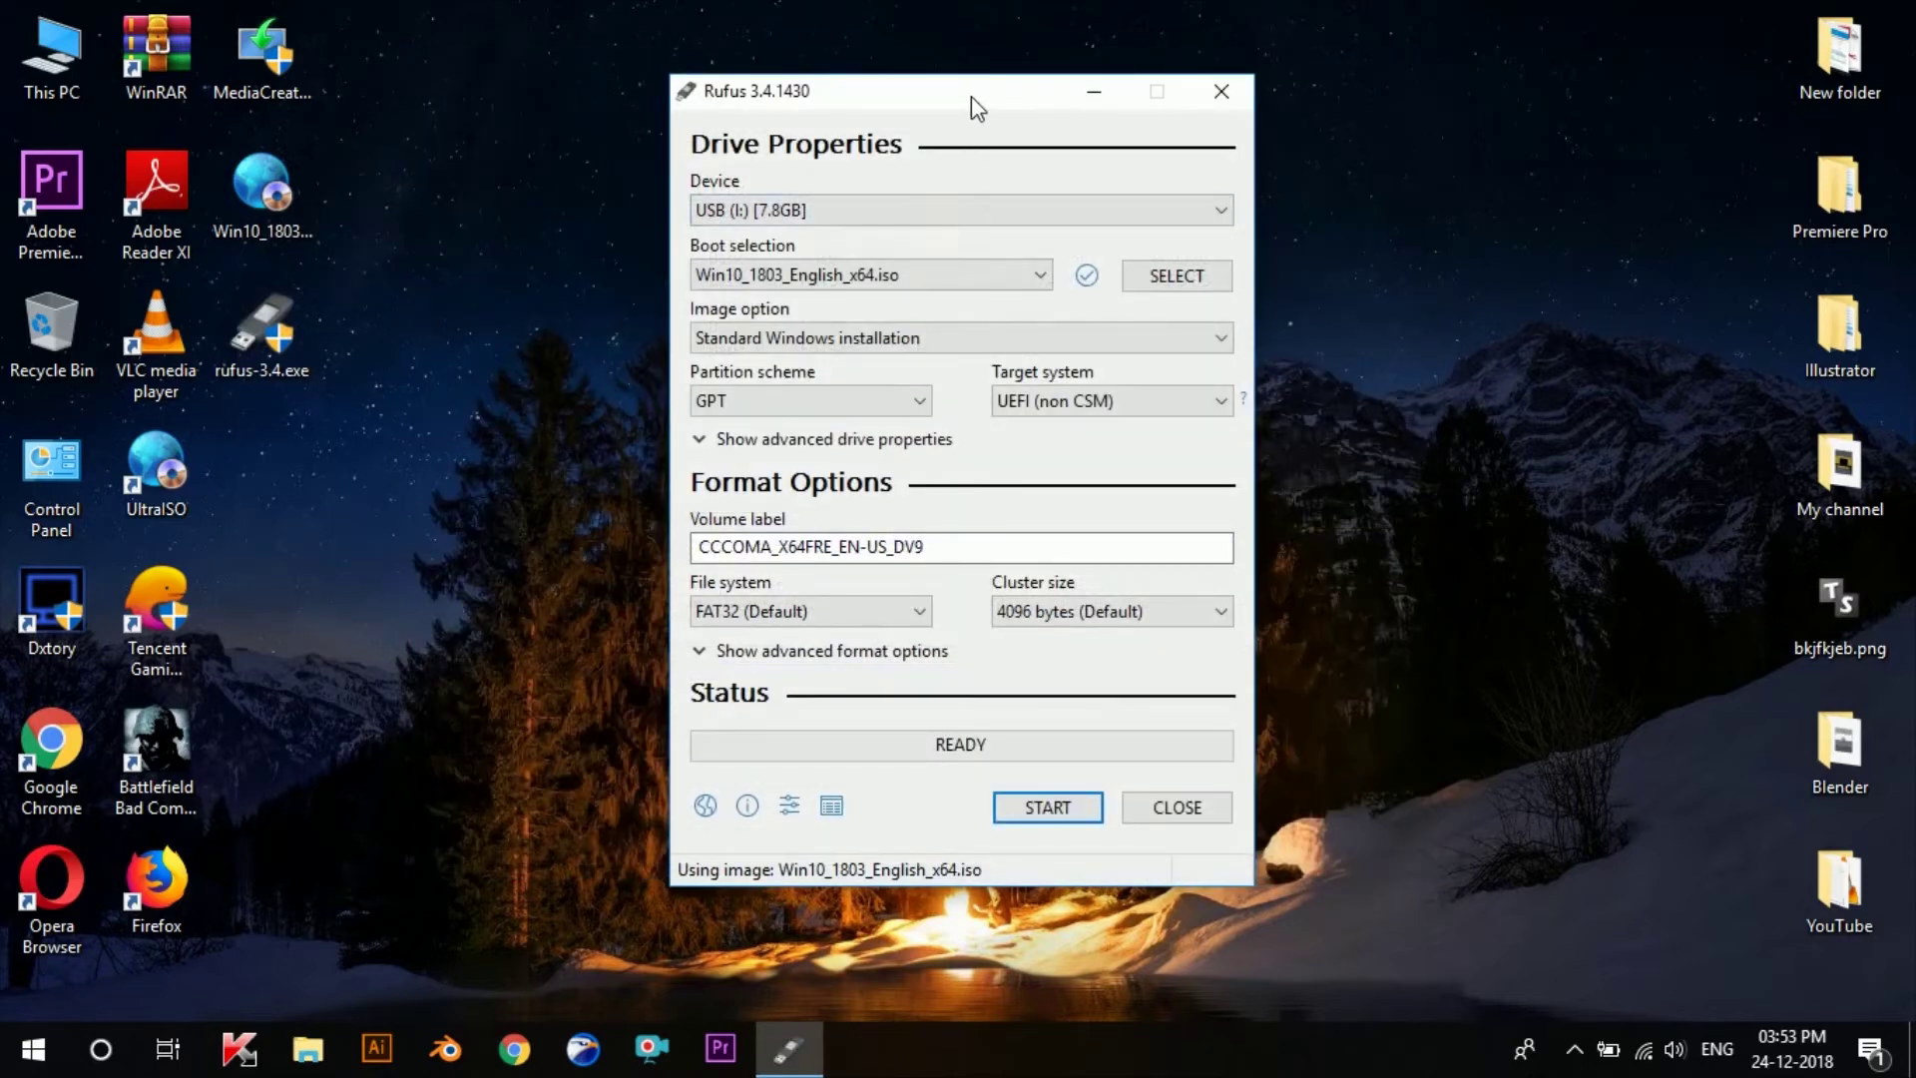
Step: Keep GPT partitioning and replace the volume label CCCOMA_X64FRE_EN-US_DV9 with USBBOOT
{"action": "left_click_drag", "start_coordinate": [972, 96], "coordinate": [1011, 99]}
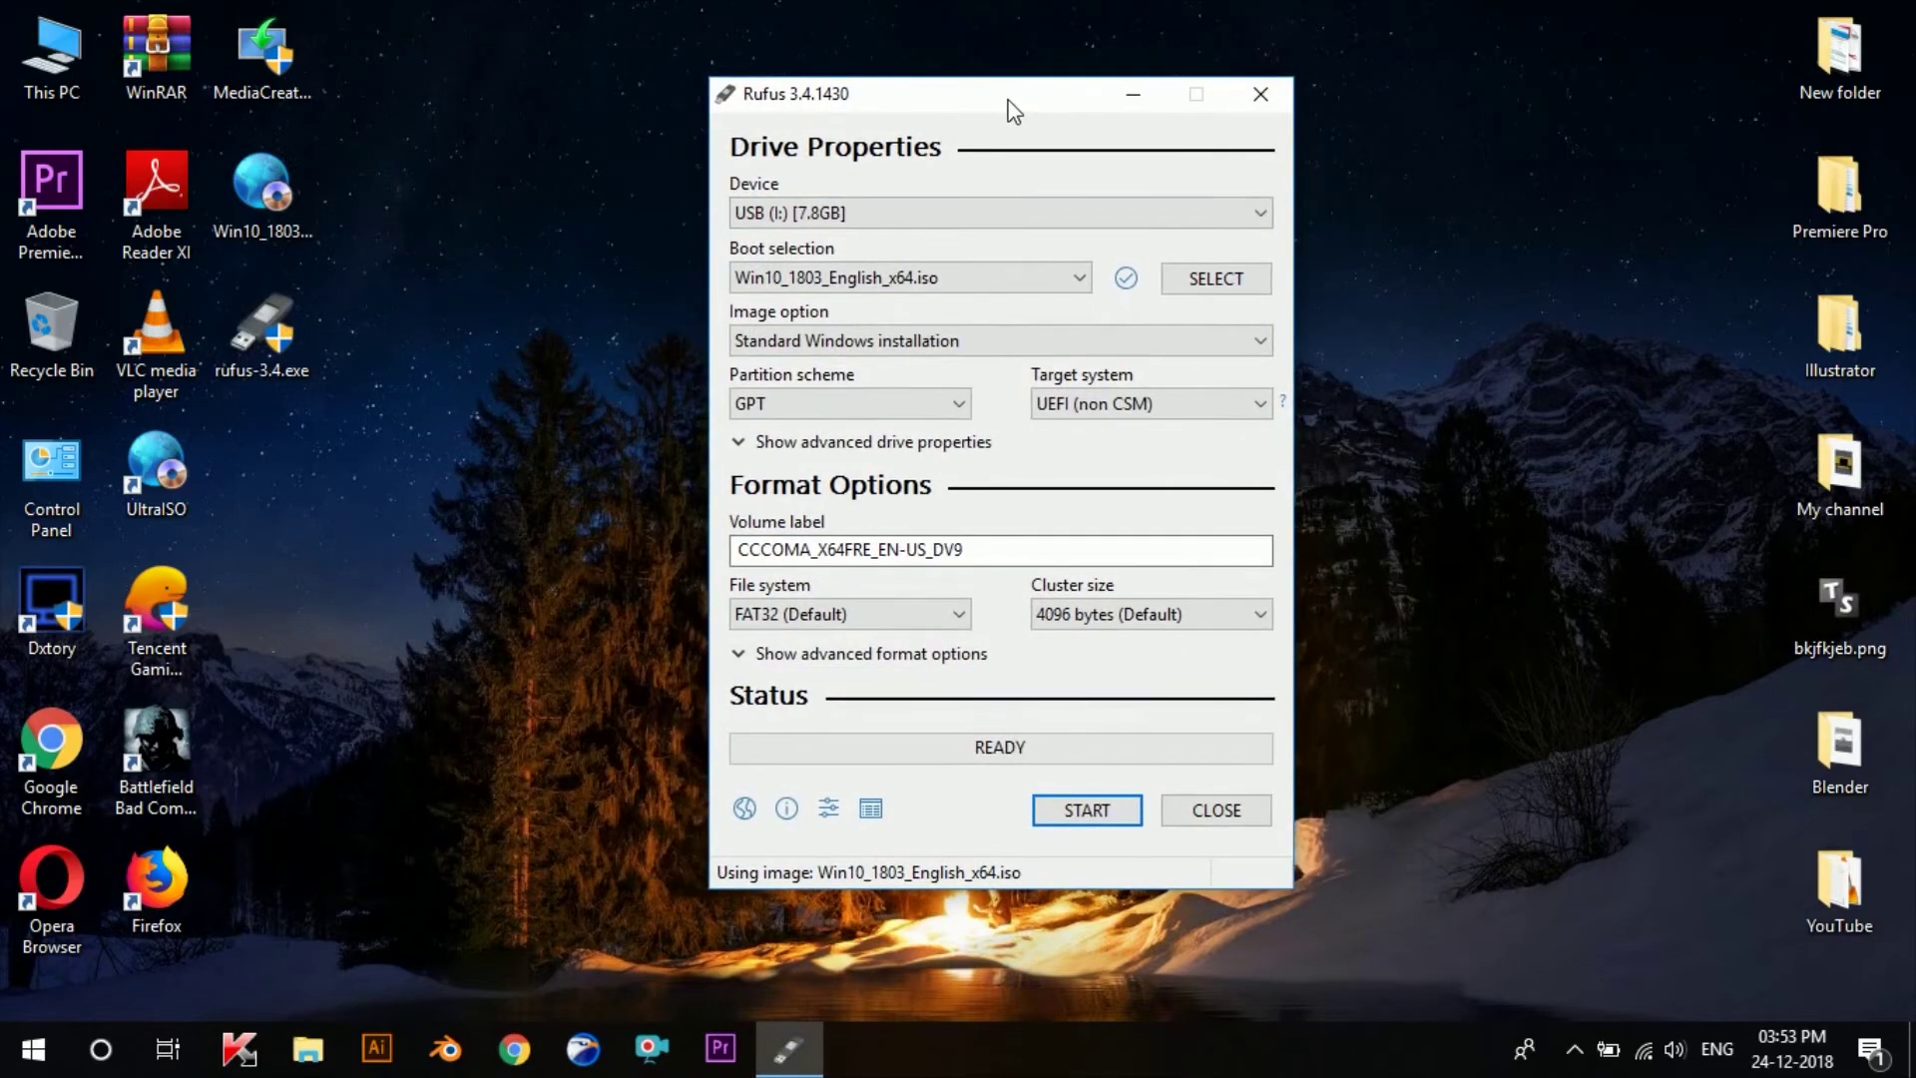
{"action": "left_click", "coordinate": [954, 407]}
{"action": "left_click", "coordinate": [920, 443]}
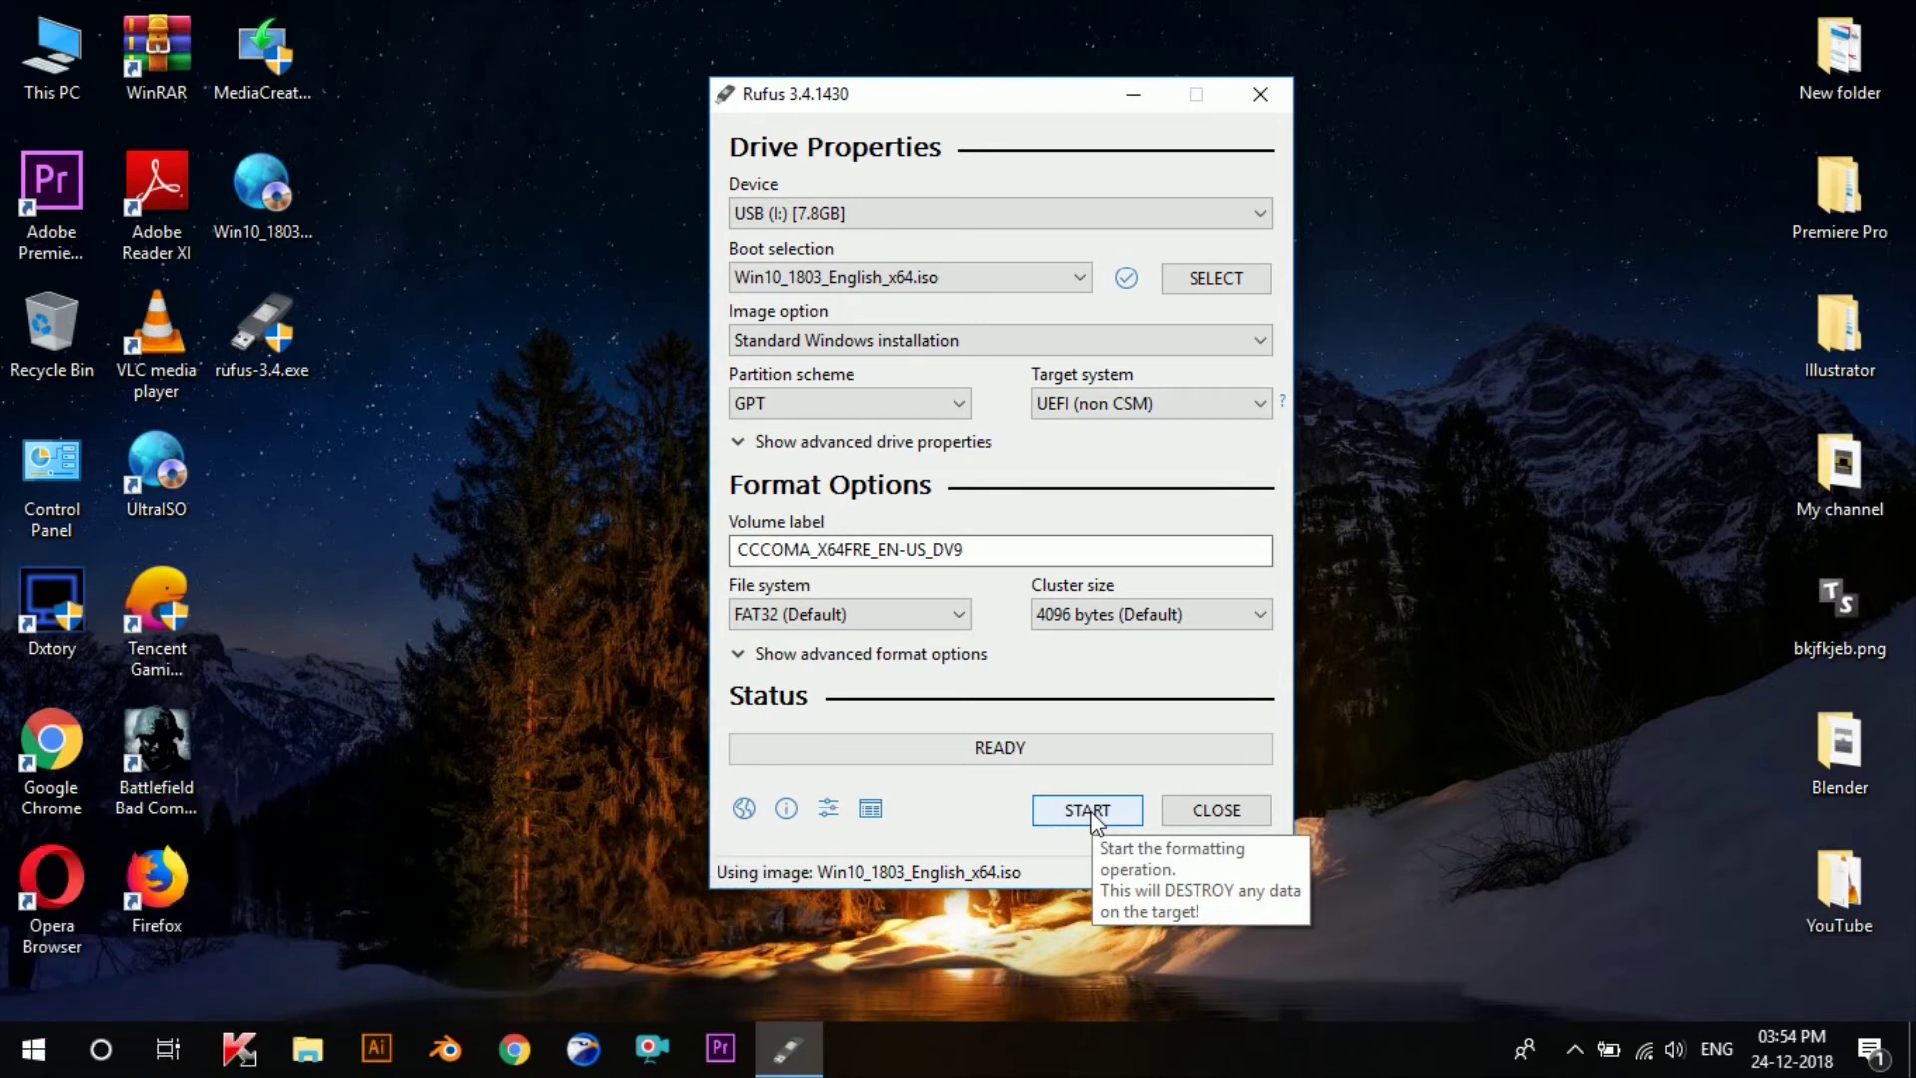
{"action": "double_click", "coordinate": [873, 550]}
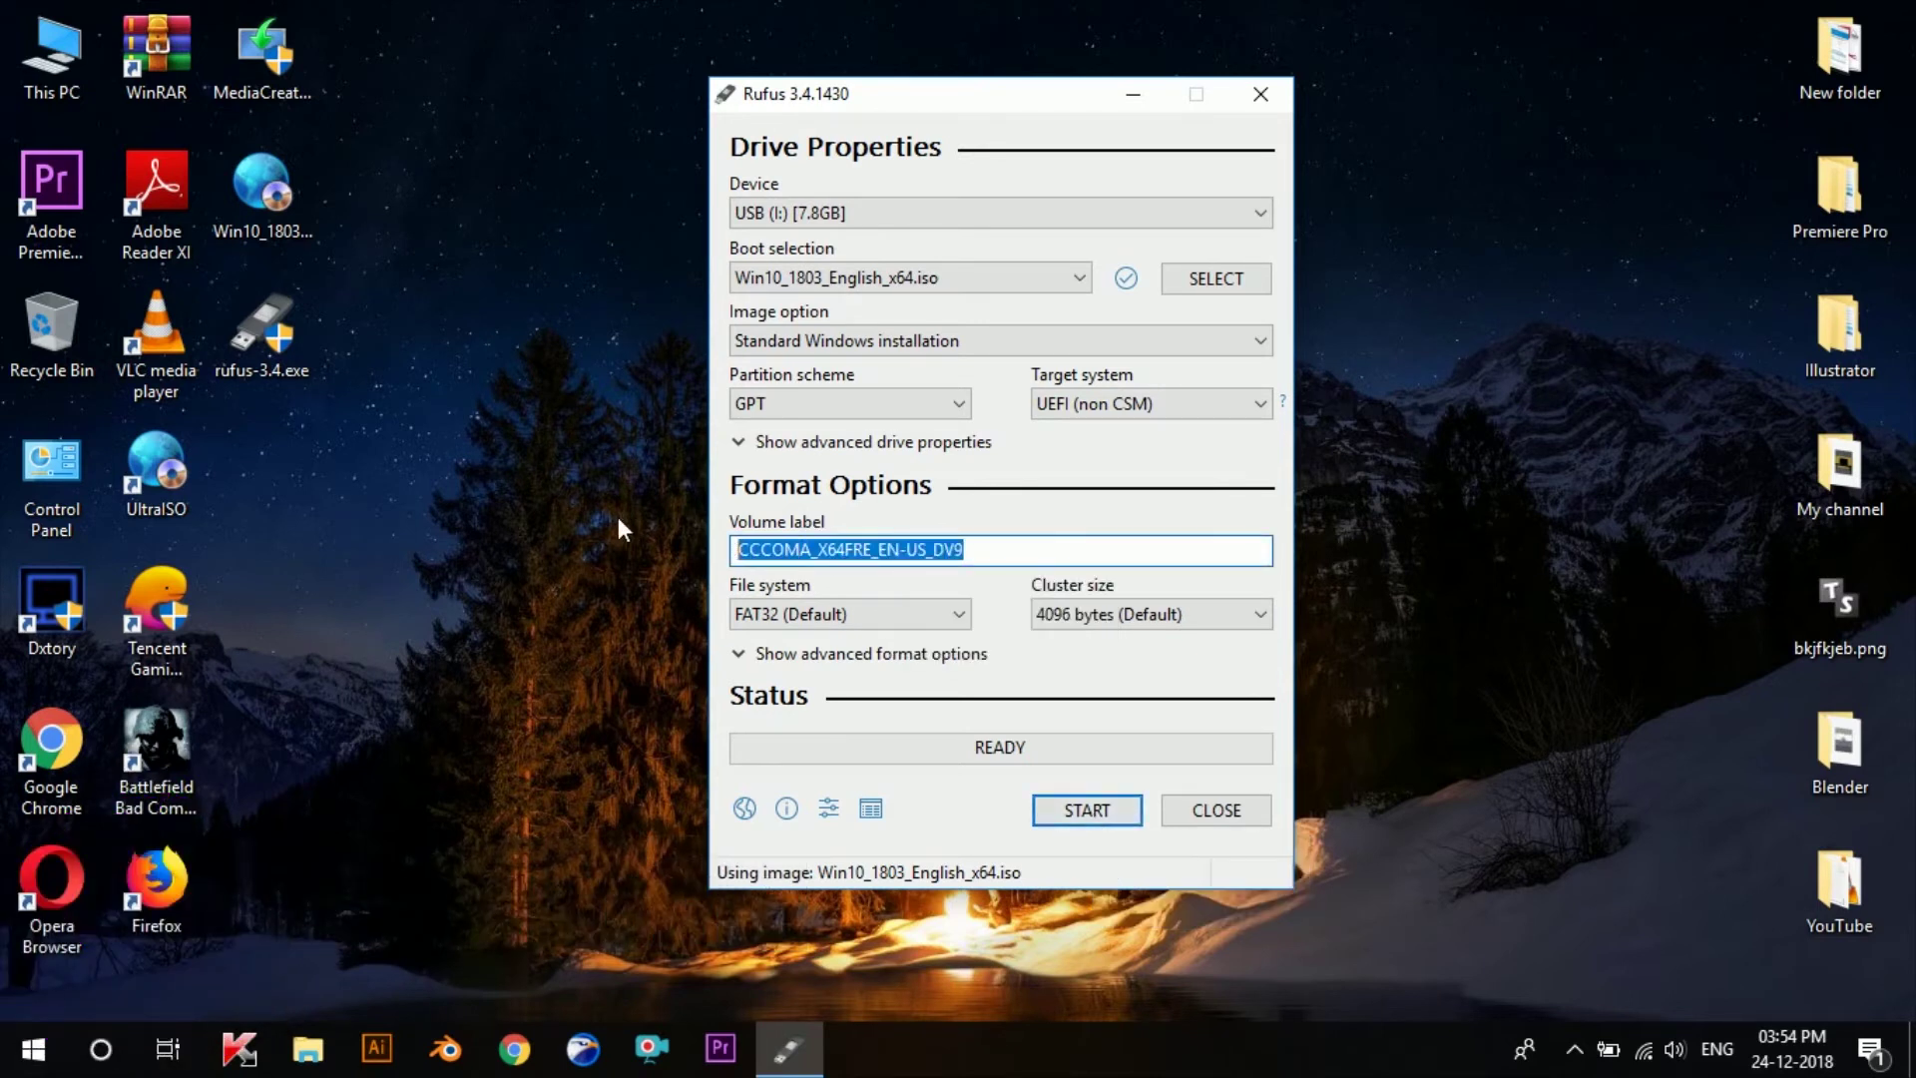
{"action": "type", "text": "US"}
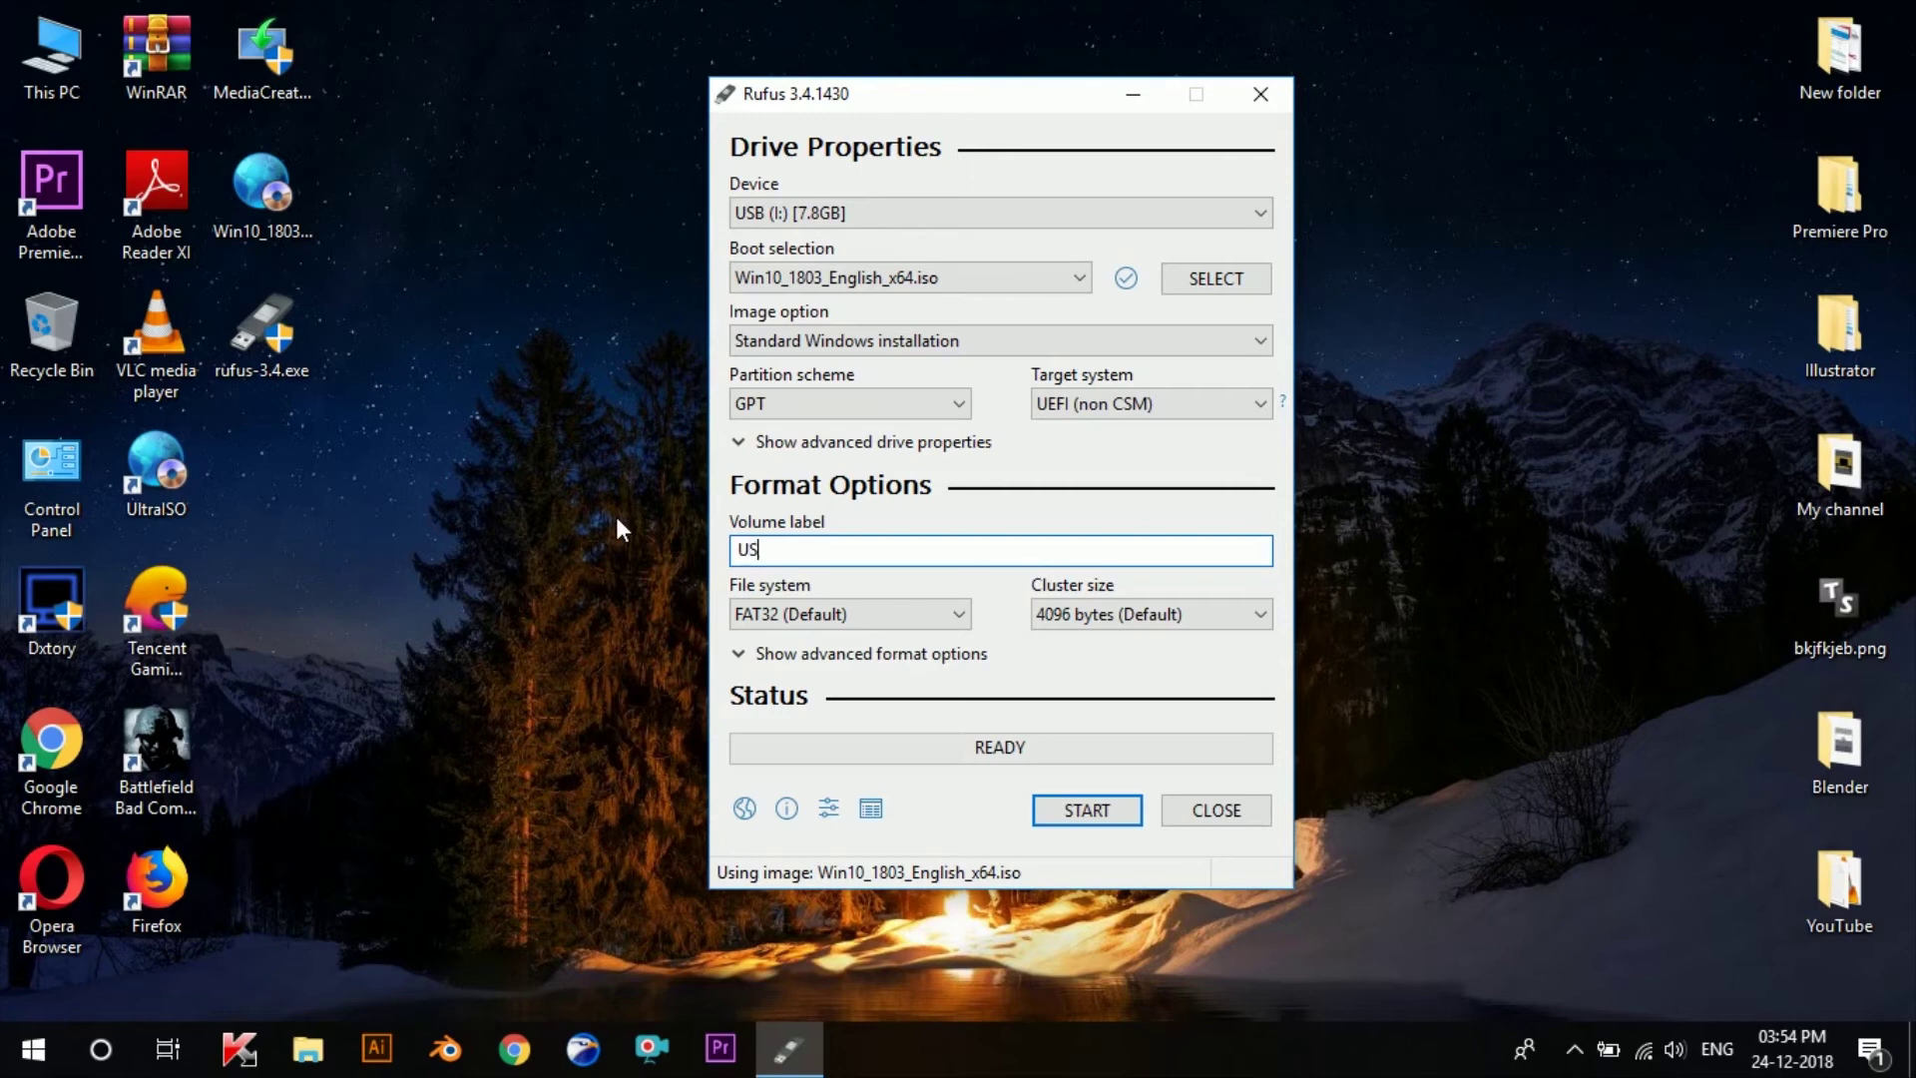
{"action": "type", "text": "BBOOT"}
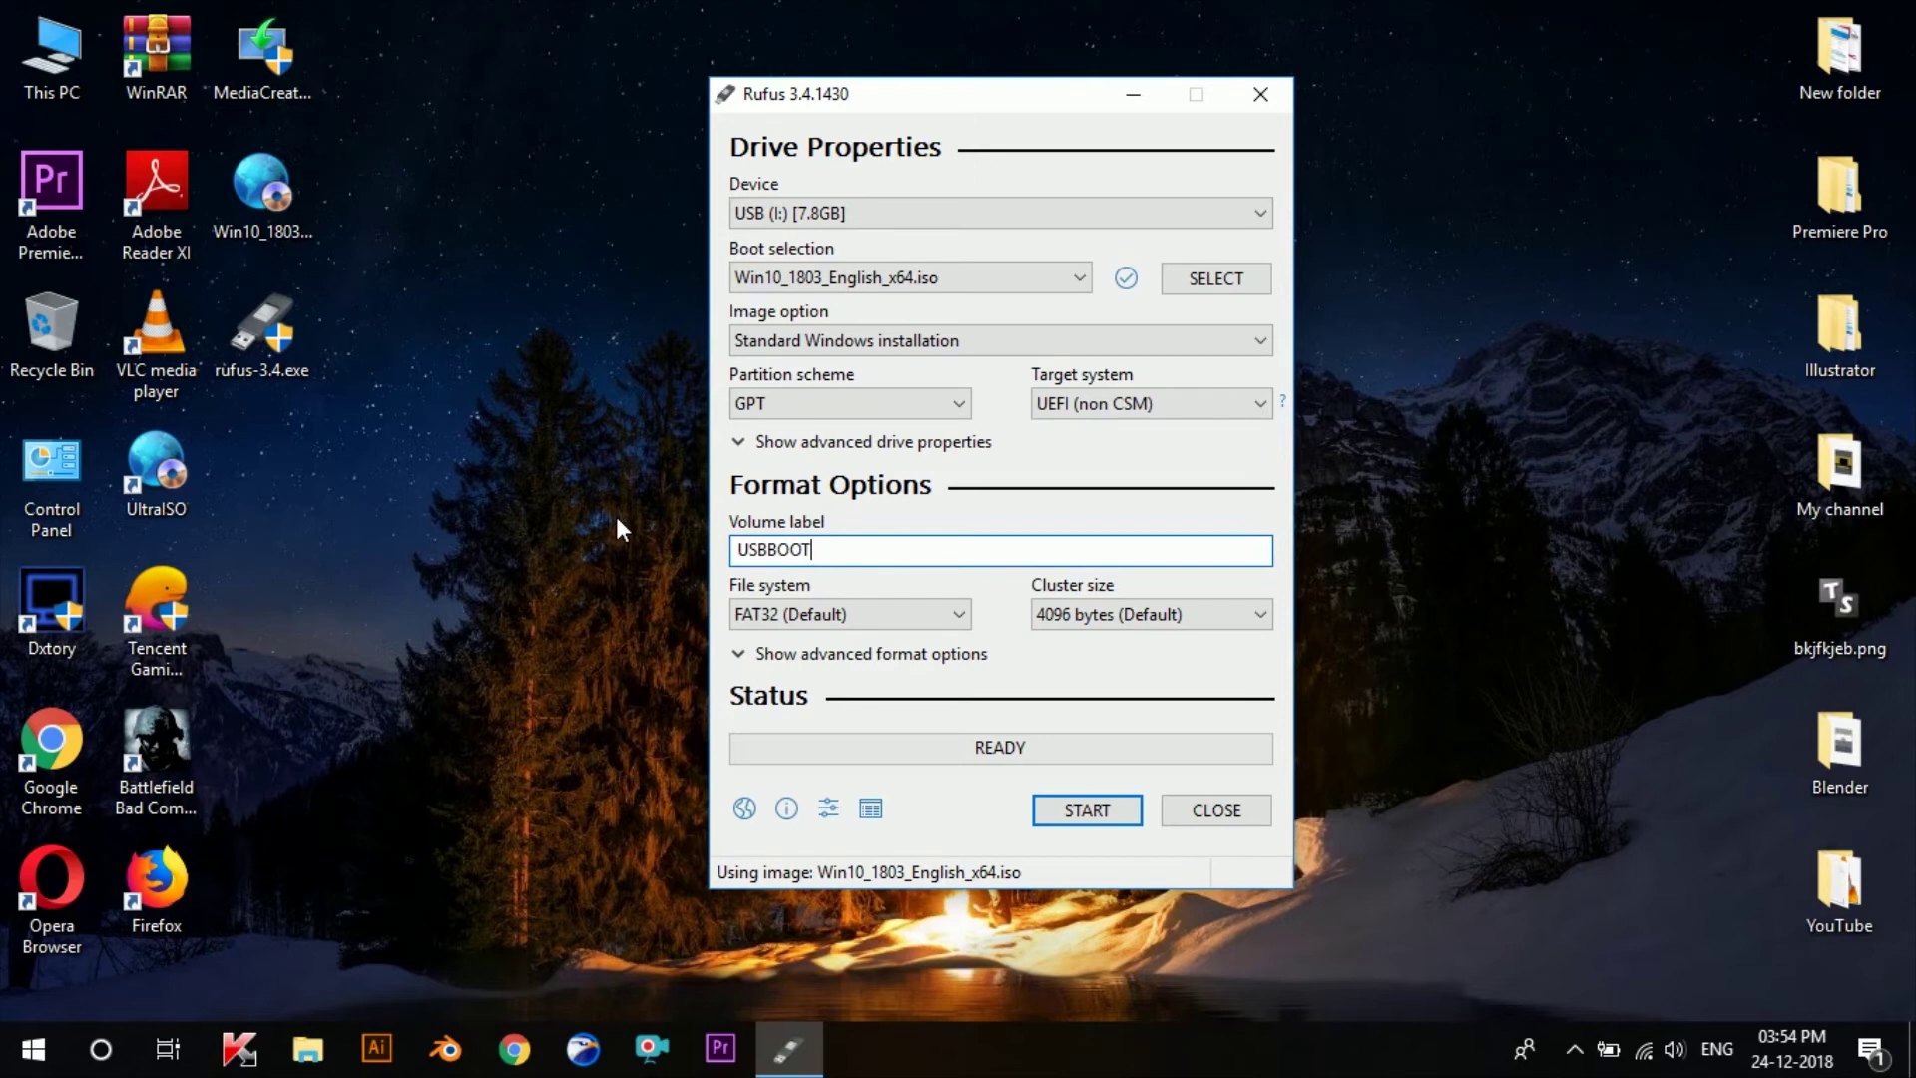
Step: Start writing the ISO to the USB drive, accepting the data-destruction warning
{"action": "left_click", "coordinate": [1086, 823]}
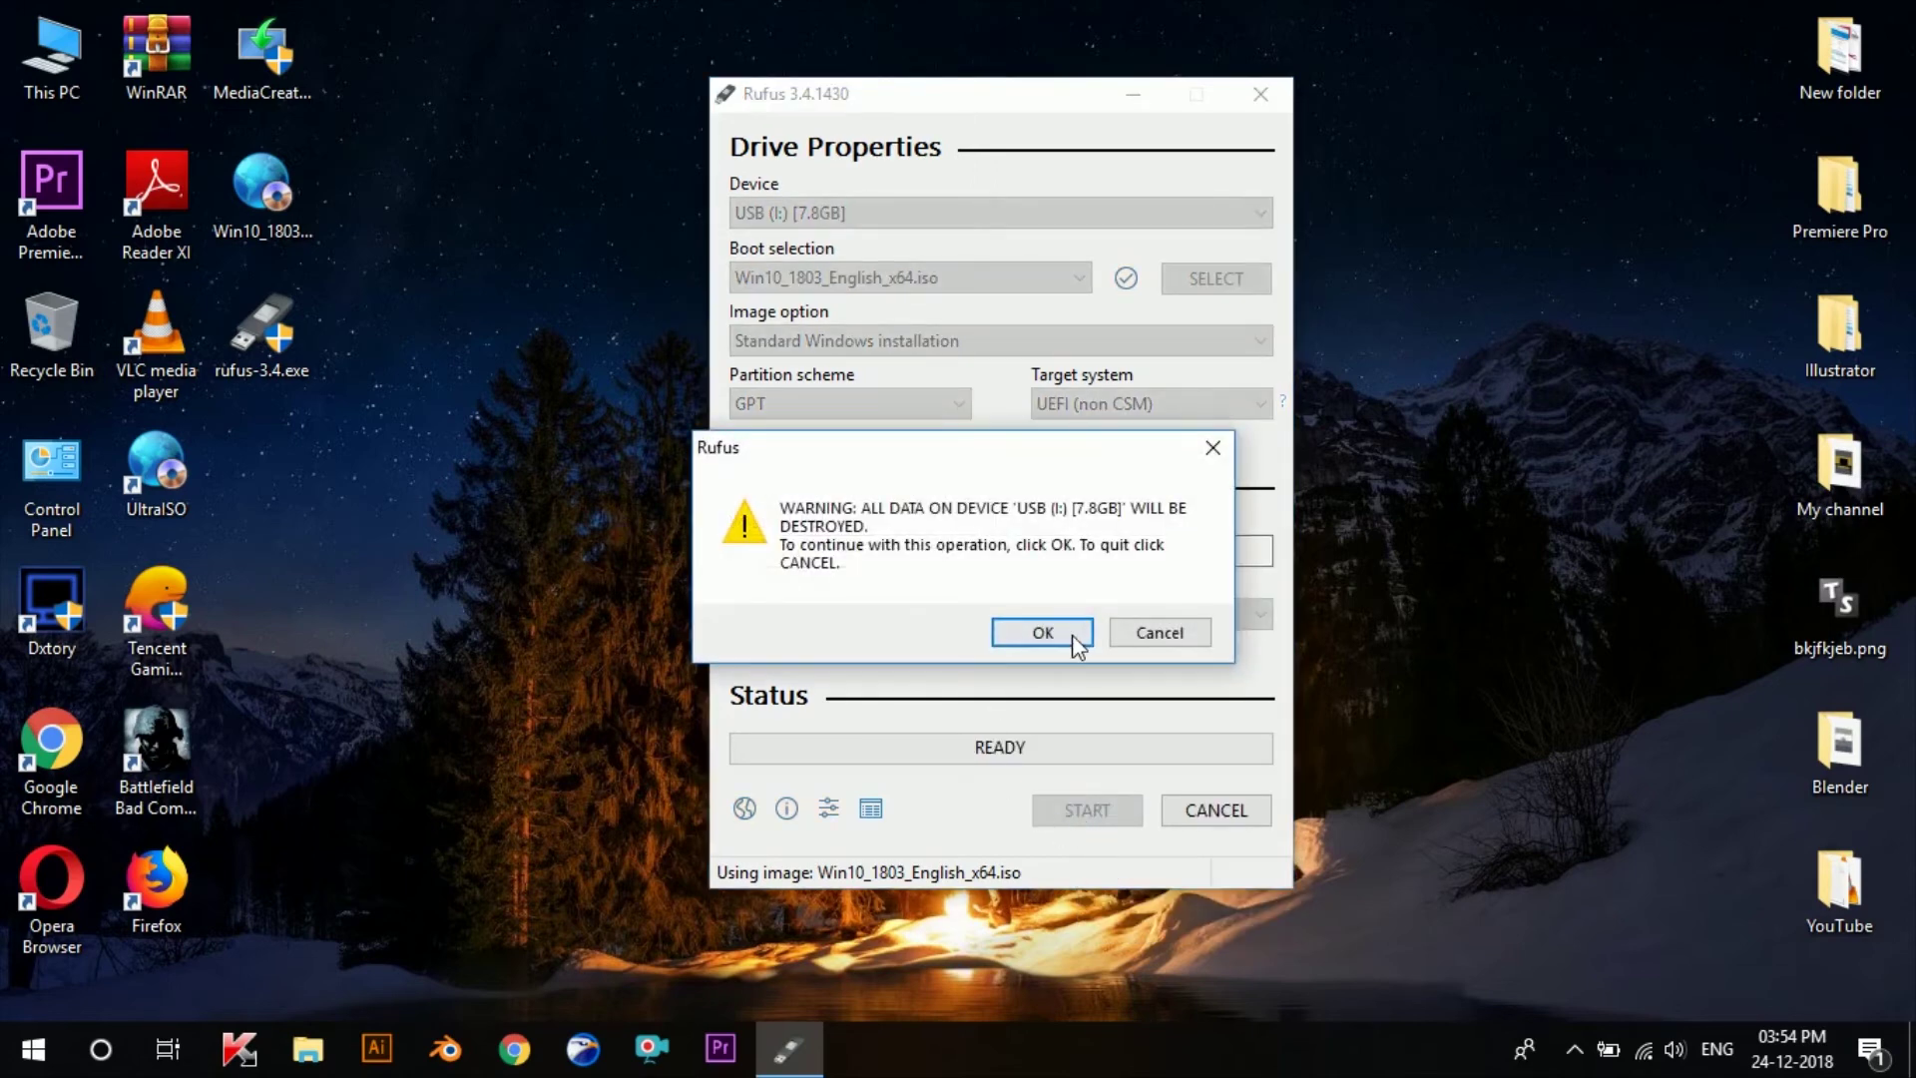
{"action": "left_click", "coordinate": [1064, 640]}
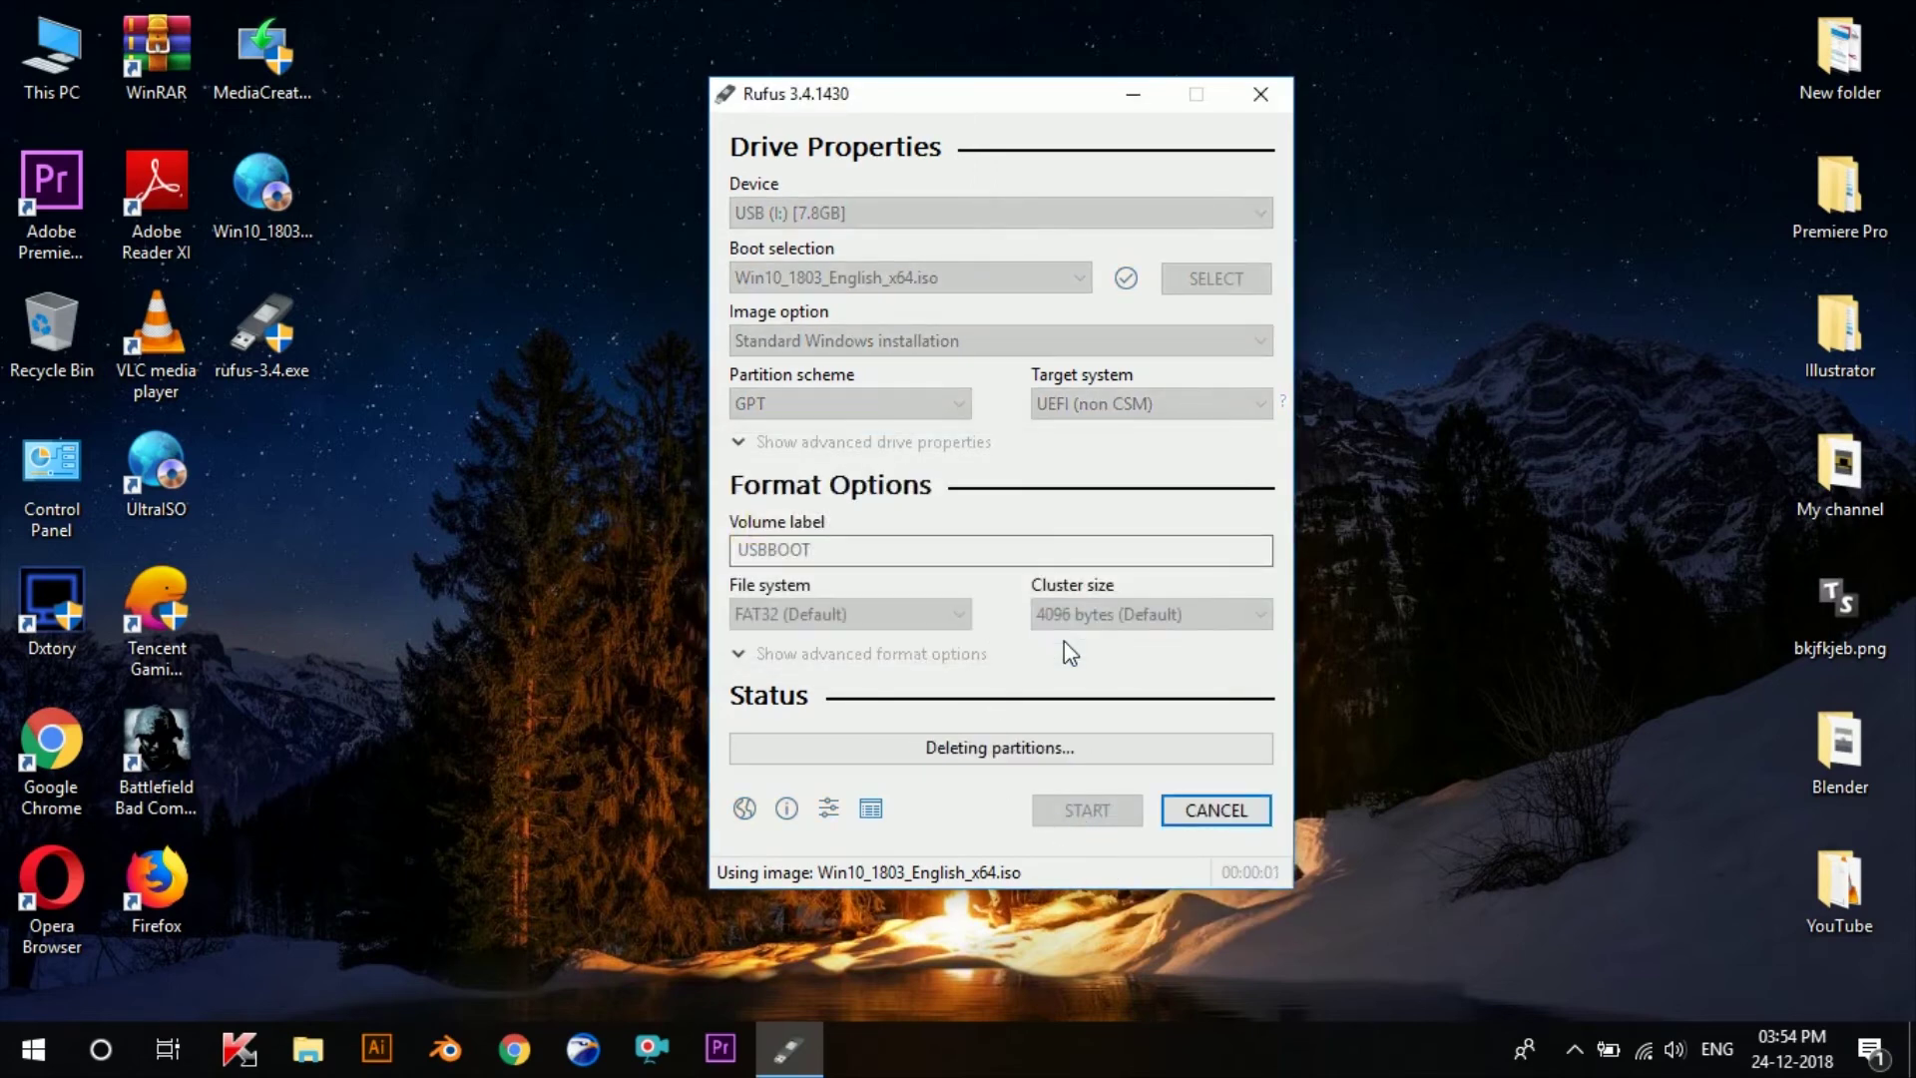